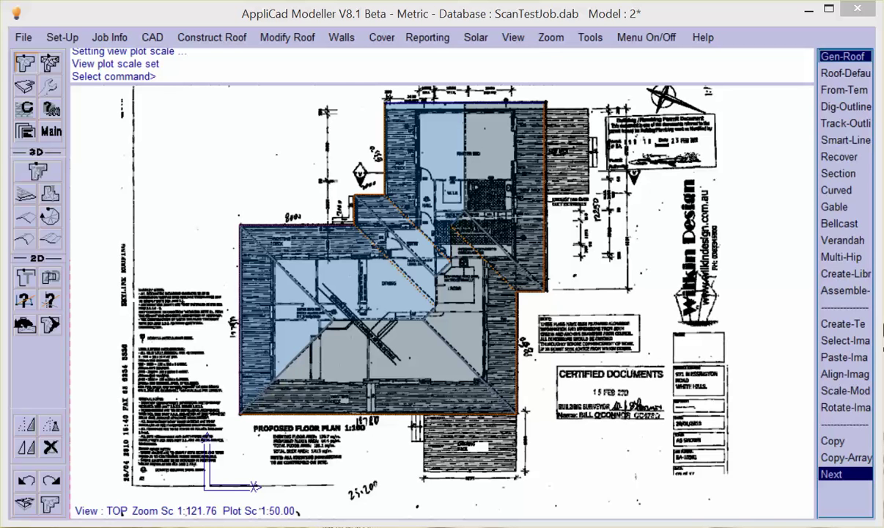
Open the Construct Roof menu to list the roof construction commands
{"action": "left_click", "coordinate": [210, 39]}
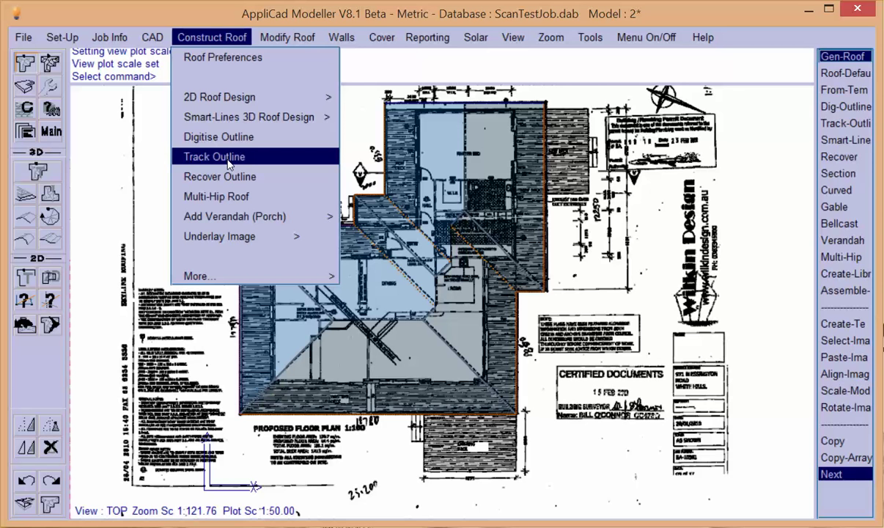
Close the roof menu and start Track-Outline, moving the Wall Direction and Distance dialog aside
{"action": "left_click", "coordinate": [113, 157]}
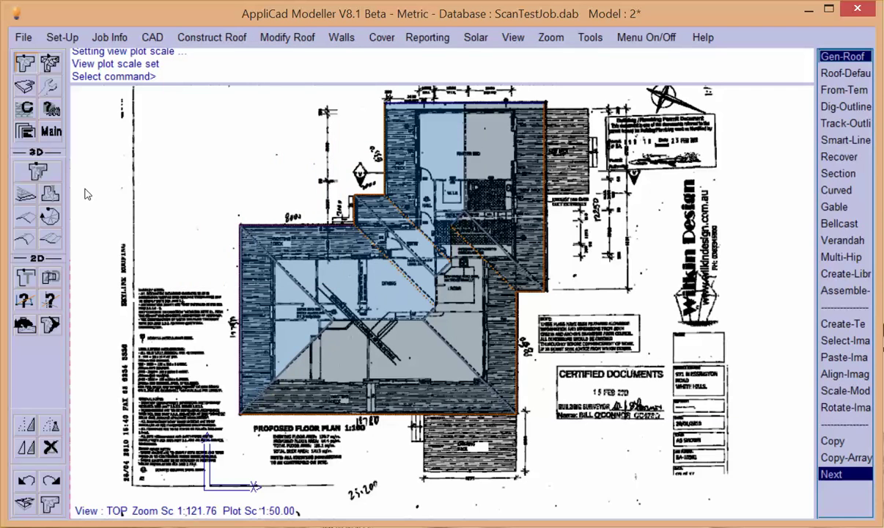
{"action": "left_click", "coordinate": [38, 172]}
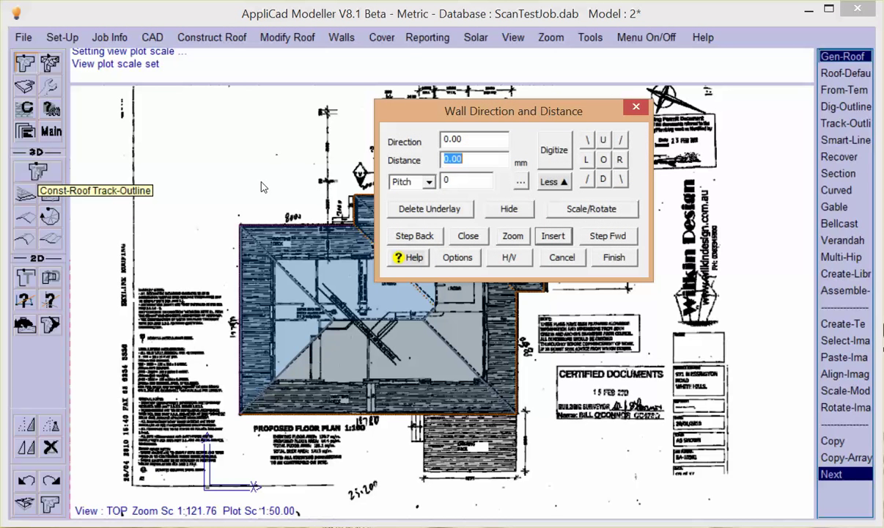
{"action": "left_click_drag", "start_coordinate": [589, 113], "coordinate": [535, 154]}
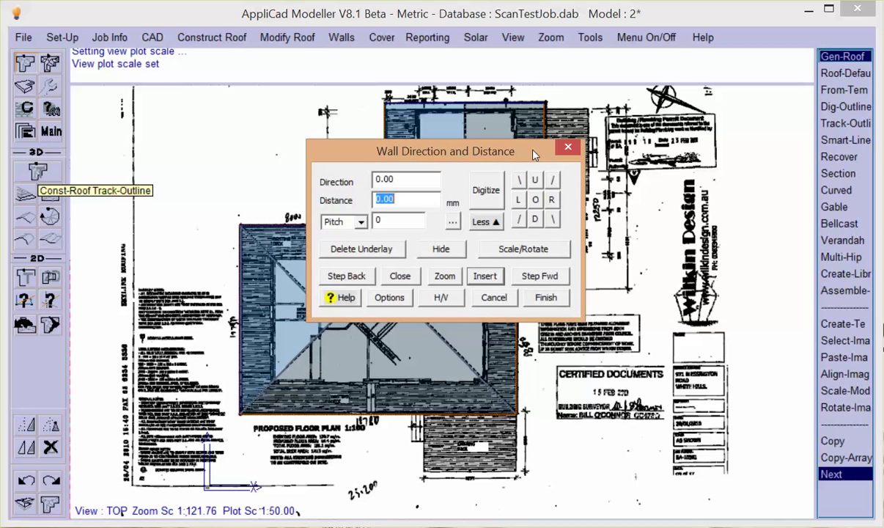
{"action": "left_click_drag", "start_coordinate": [534, 154], "coordinate": [535, 153]}
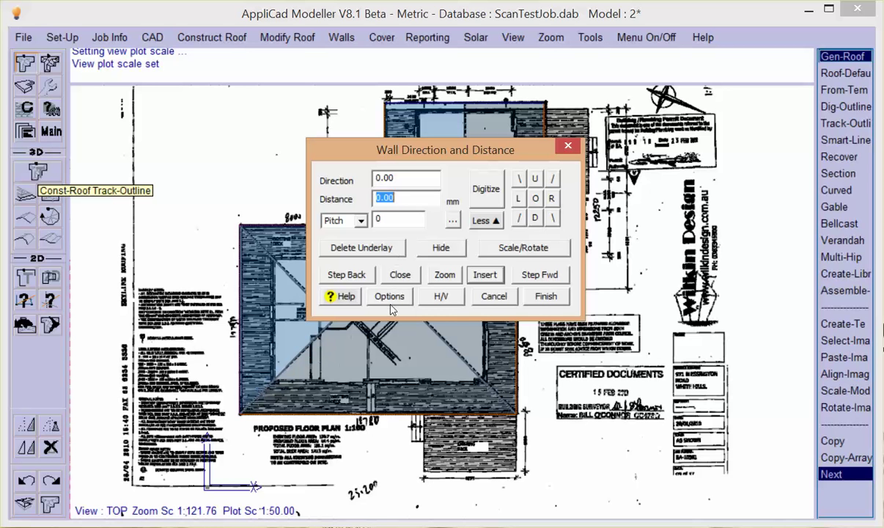
Cancel the outline tracing and start a new blank model without saving the current one
{"action": "left_click", "coordinate": [491, 294]}
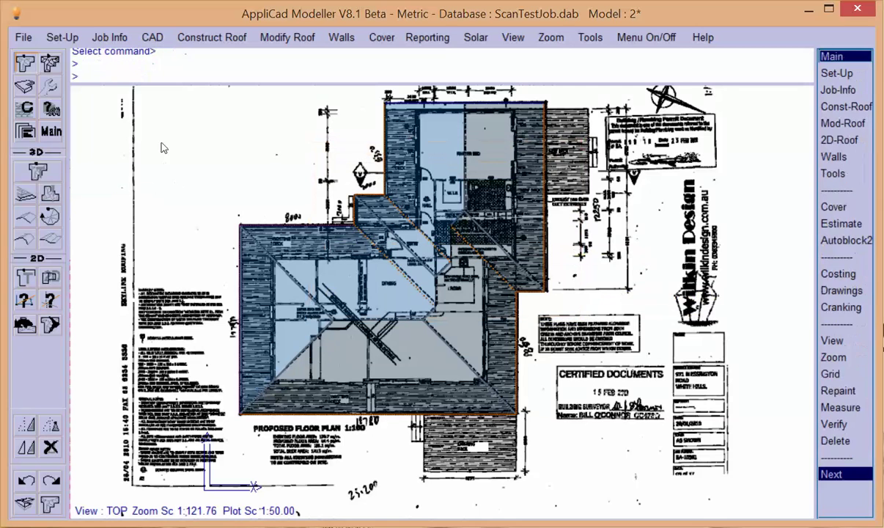
{"action": "left_click", "coordinate": [23, 36]}
{"action": "left_click", "coordinate": [29, 55]}
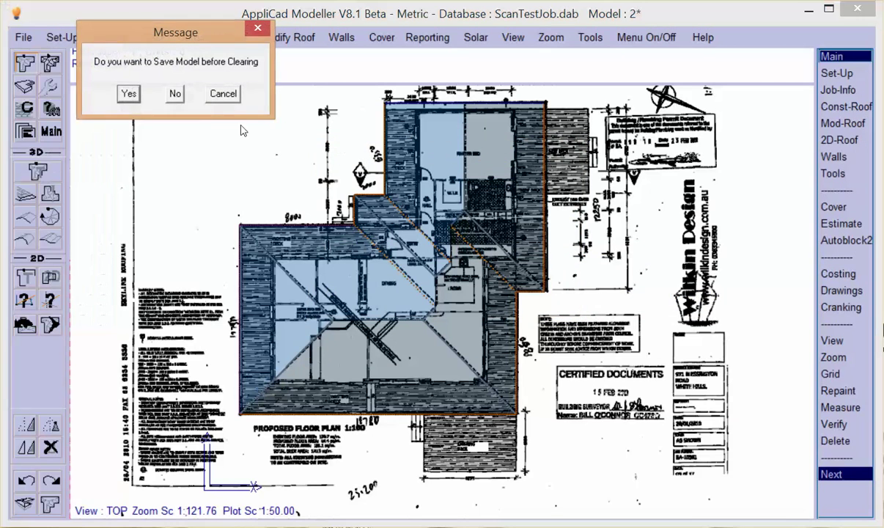
{"action": "left_click", "coordinate": [167, 92]}
Restart Track-Outline, enable an underlay and browse the User folder for an image file
{"action": "left_click", "coordinate": [41, 172]}
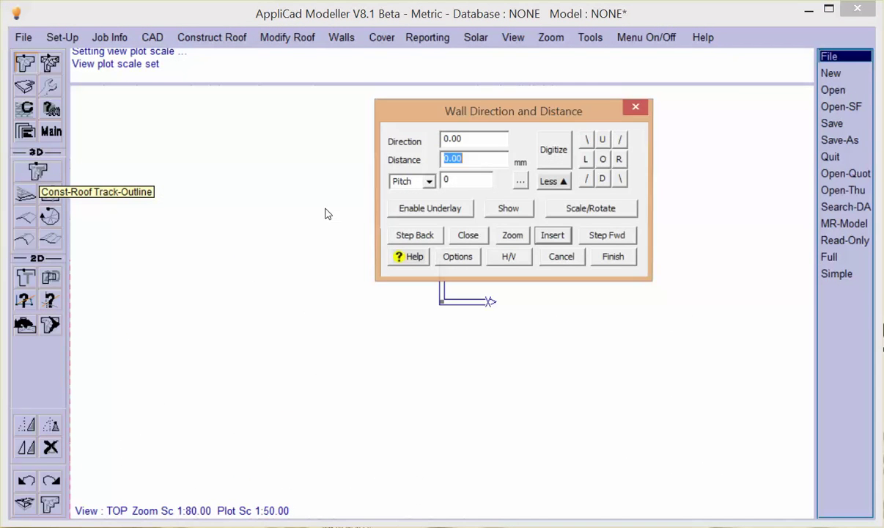
{"action": "left_click", "coordinate": [430, 211]}
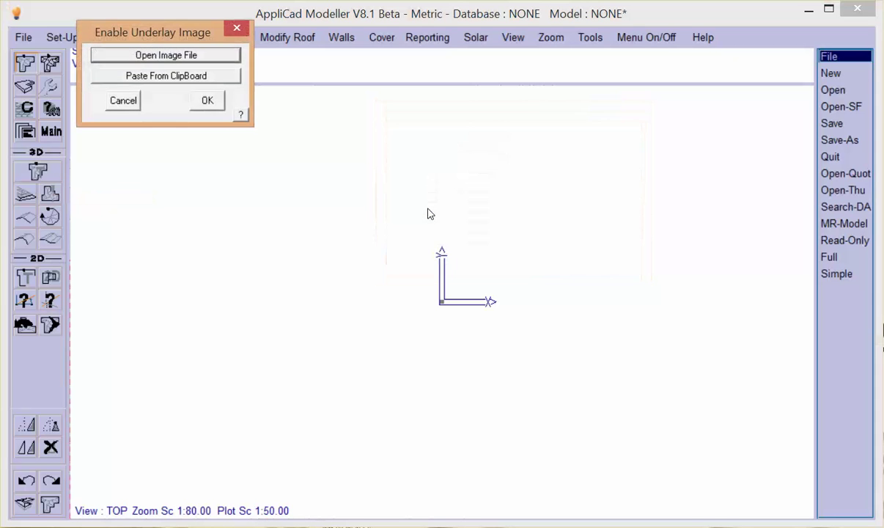
{"action": "left_click_drag", "start_coordinate": [157, 28], "coordinate": [397, 153]}
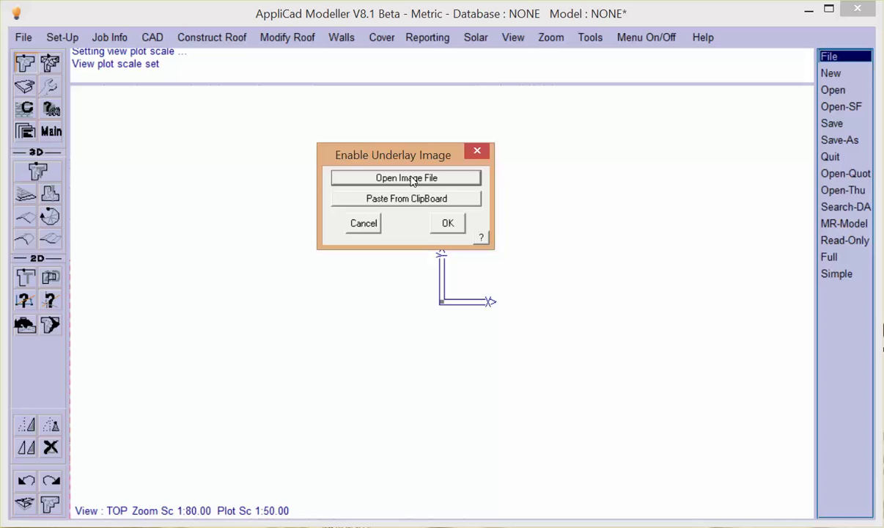
{"action": "left_click", "coordinate": [411, 181]}
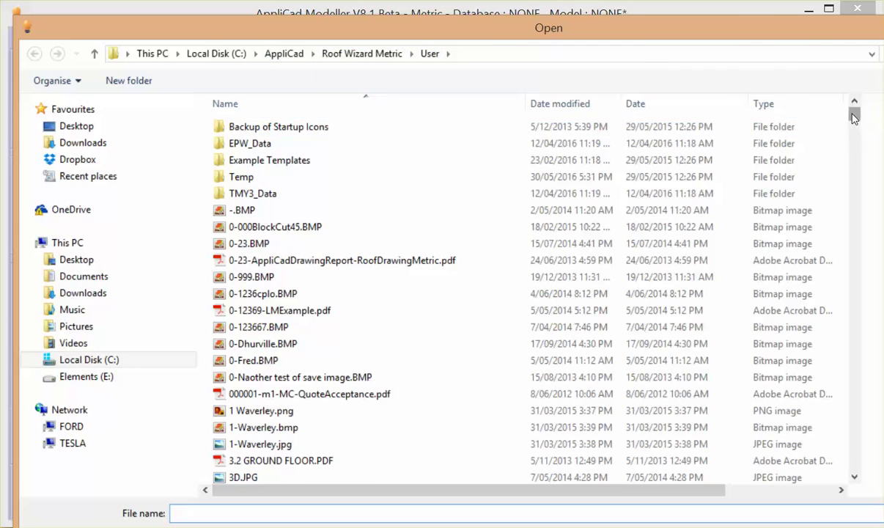
Open ScannedRoof.pdf from the Roof Wizard Metric User folder as the underlay
{"action": "left_click_drag", "start_coordinate": [853, 117], "coordinate": [854, 431]}
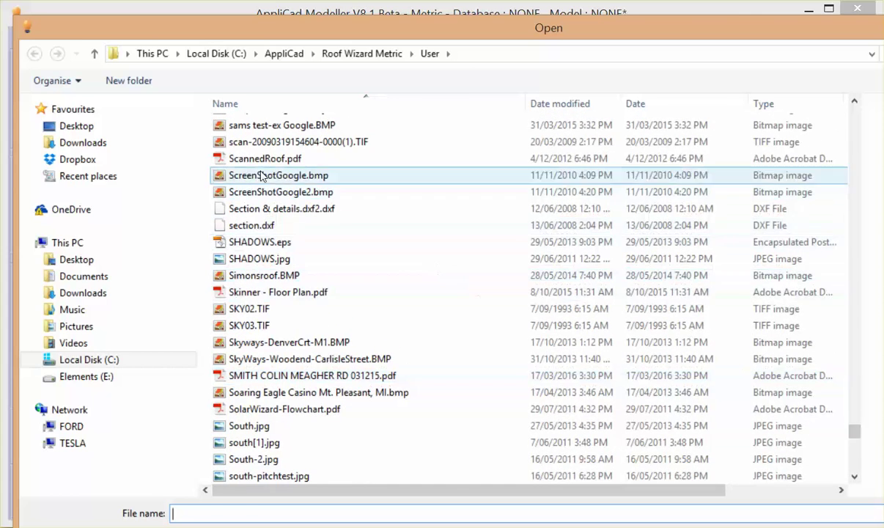
{"action": "left_click", "coordinate": [252, 159]}
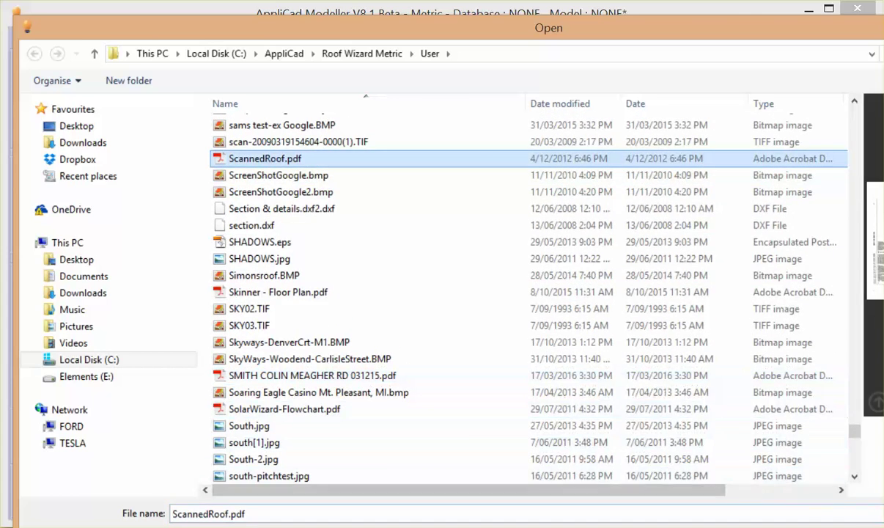
{"action": "key", "text": "Return"}
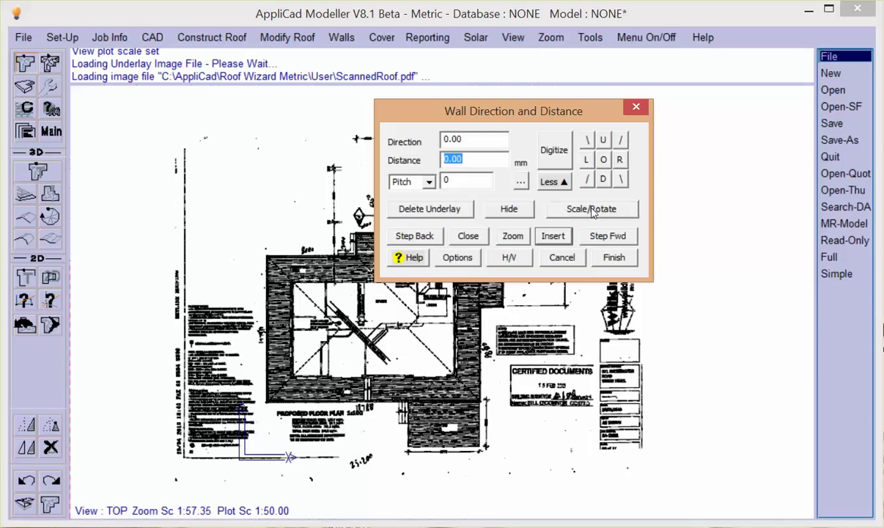
Save the model as model 2 in ScanTestJob.dab, overwriting the existing model 2
{"action": "left_click", "coordinate": [590, 209]}
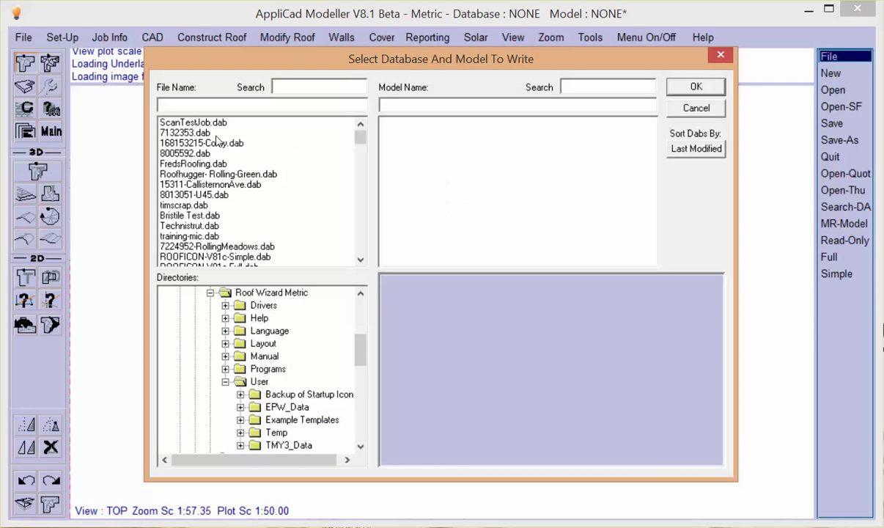
{"action": "left_click", "coordinate": [179, 125]}
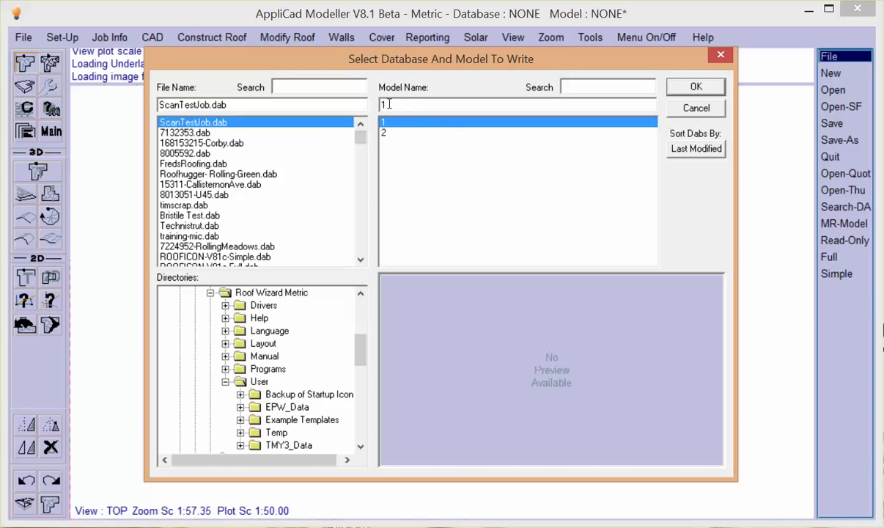
{"action": "type", "text": "2"}
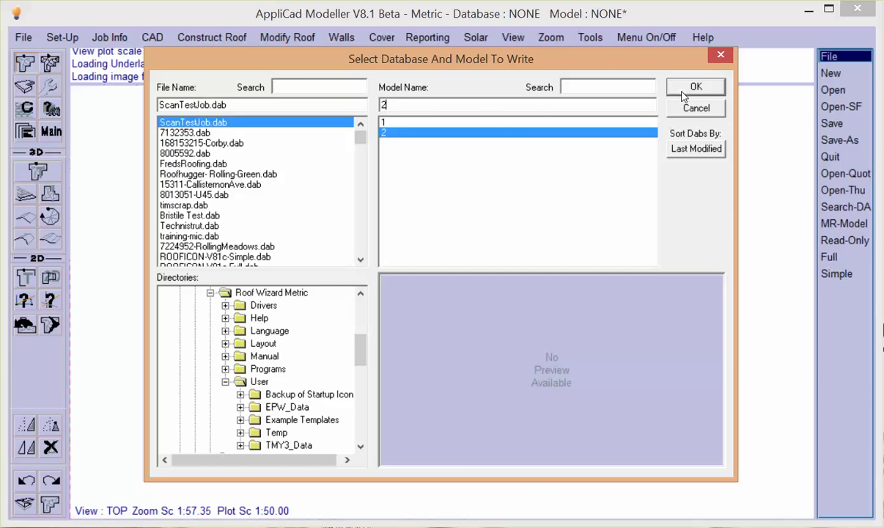
{"action": "left_click", "coordinate": [693, 88]}
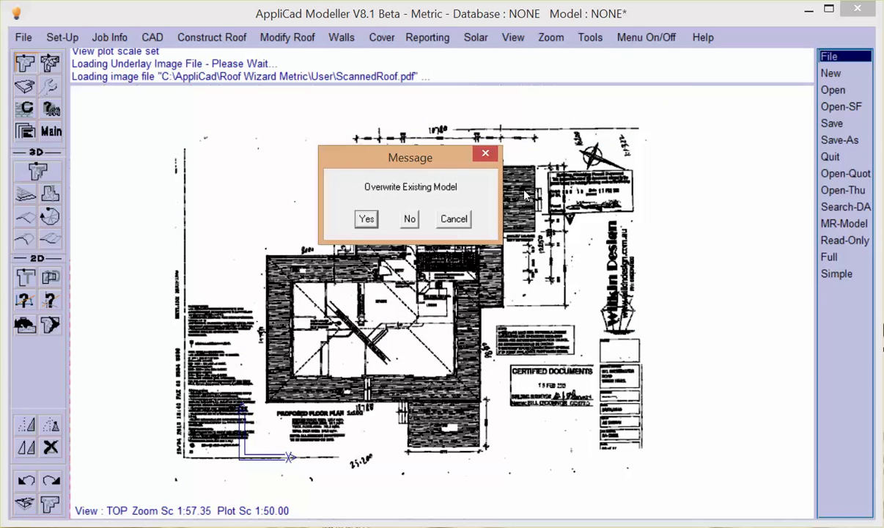
{"action": "left_click", "coordinate": [366, 218]}
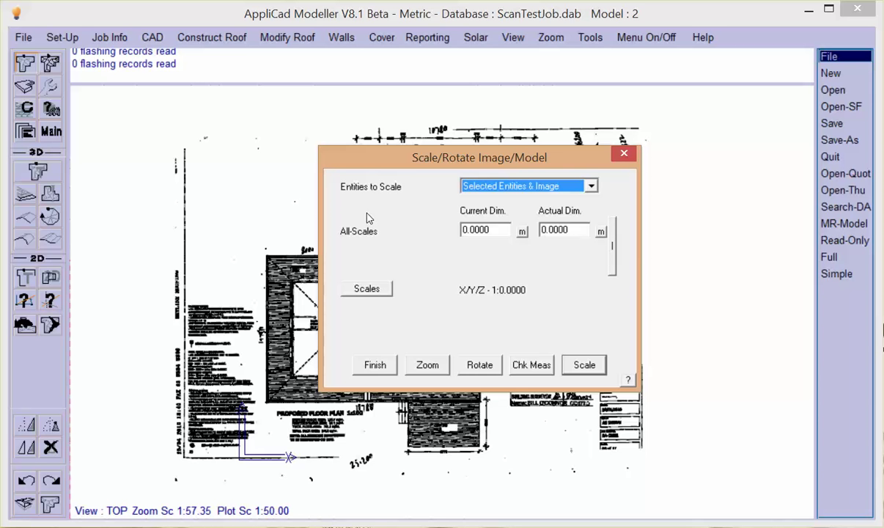
Set the Scale/Rotate Entities to Scale option to Whole Model & Image
{"action": "left_click_drag", "start_coordinate": [362, 153], "coordinate": [344, 88]}
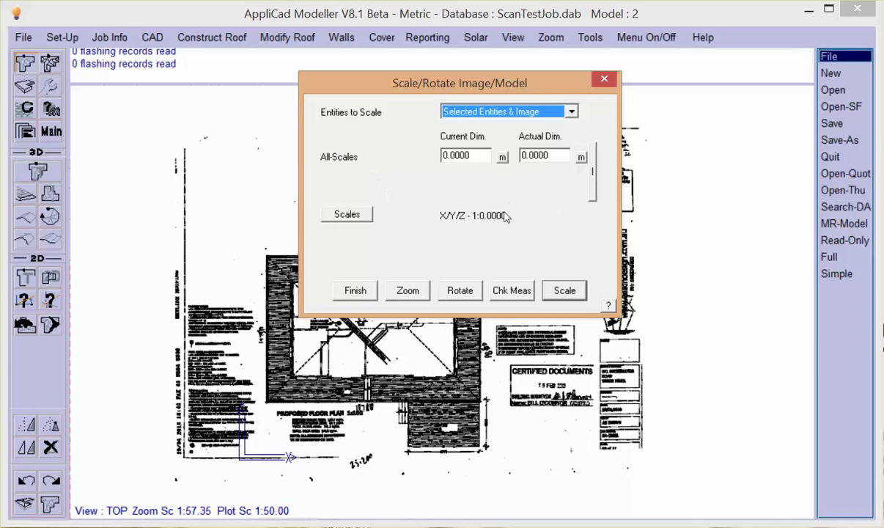
{"action": "left_click", "coordinate": [572, 112]}
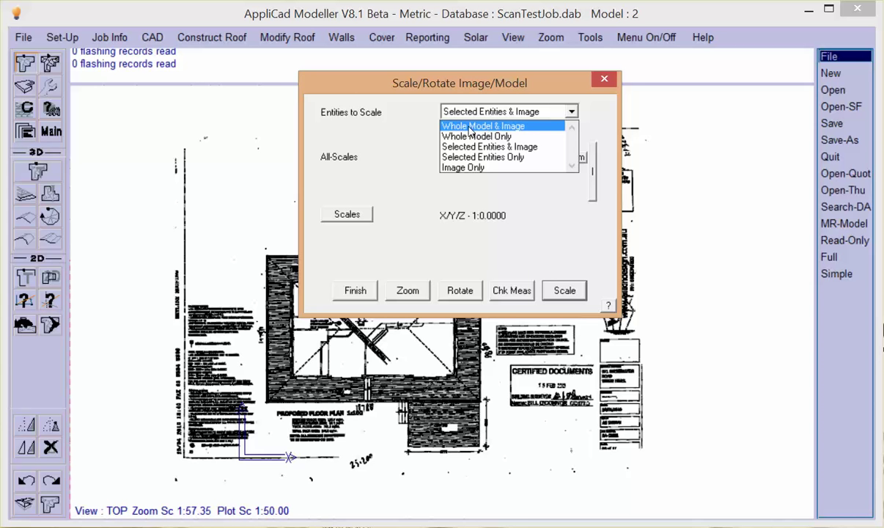
{"action": "left_click", "coordinate": [482, 127]}
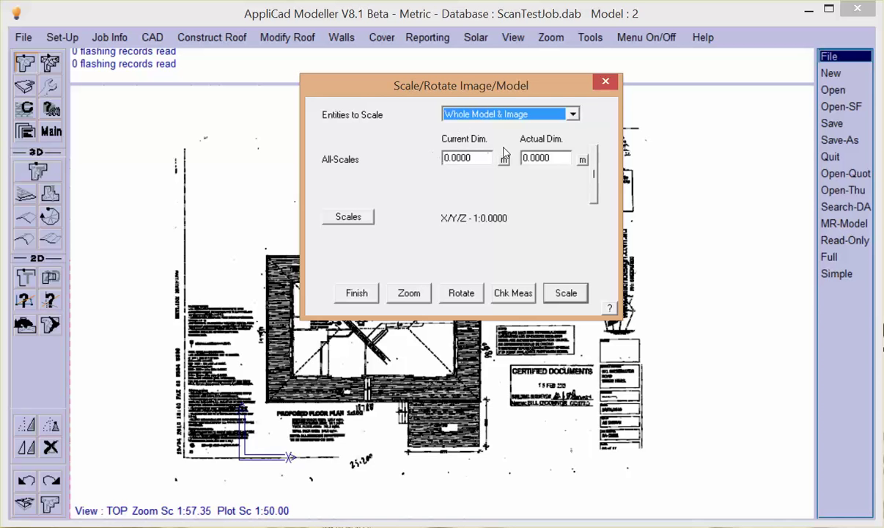
Pick the deck corner and building corner as reference points, measuring a 6751.3685 span
{"action": "left_click", "coordinate": [505, 166]}
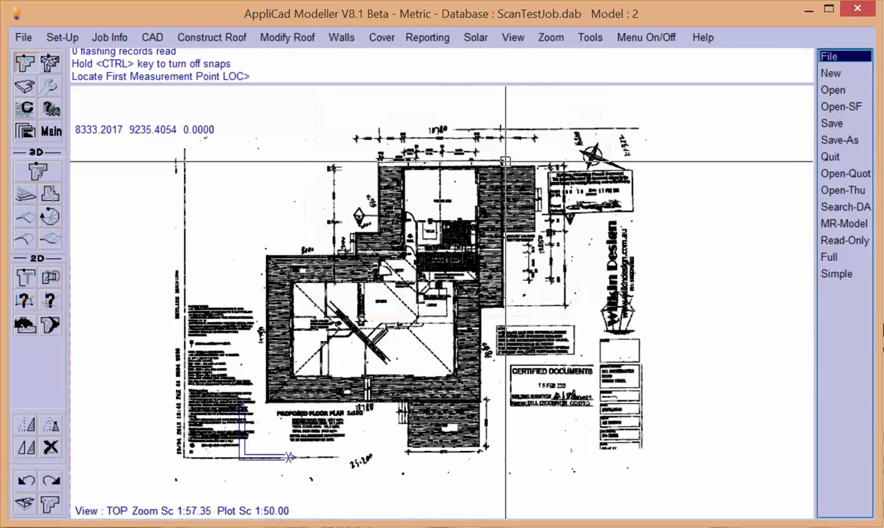
{"action": "scroll", "coordinate": [314, 417], "scroll_direction": "up", "scroll_amount": 3}
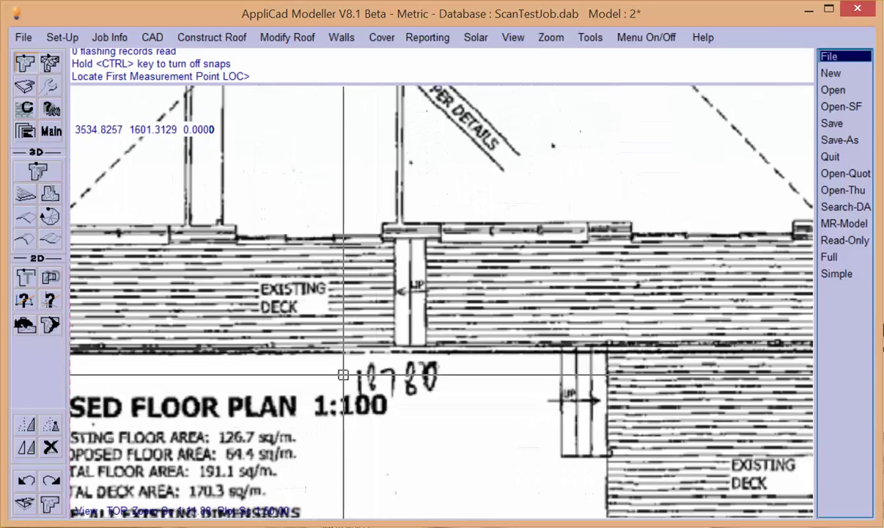
{"action": "scroll", "coordinate": [562, 389], "scroll_direction": "down", "scroll_amount": 1}
{"action": "scroll", "coordinate": [259, 380], "scroll_direction": "up", "scroll_amount": 2}
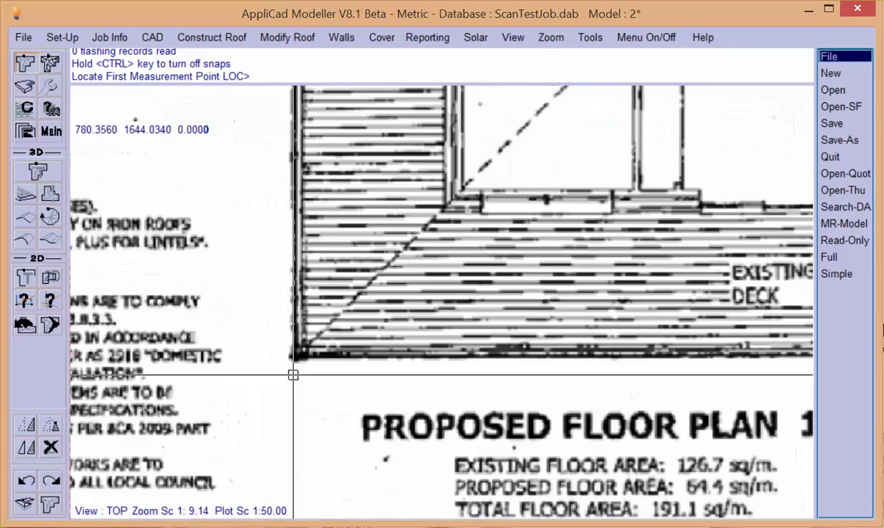
{"action": "left_click", "coordinate": [295, 354]}
{"action": "scroll", "coordinate": [137, 332], "scroll_direction": "down", "scroll_amount": 5}
{"action": "scroll", "coordinate": [458, 338], "scroll_direction": "up", "scroll_amount": 2}
{"action": "scroll", "coordinate": [436, 311], "scroll_direction": "up", "scroll_amount": 3}
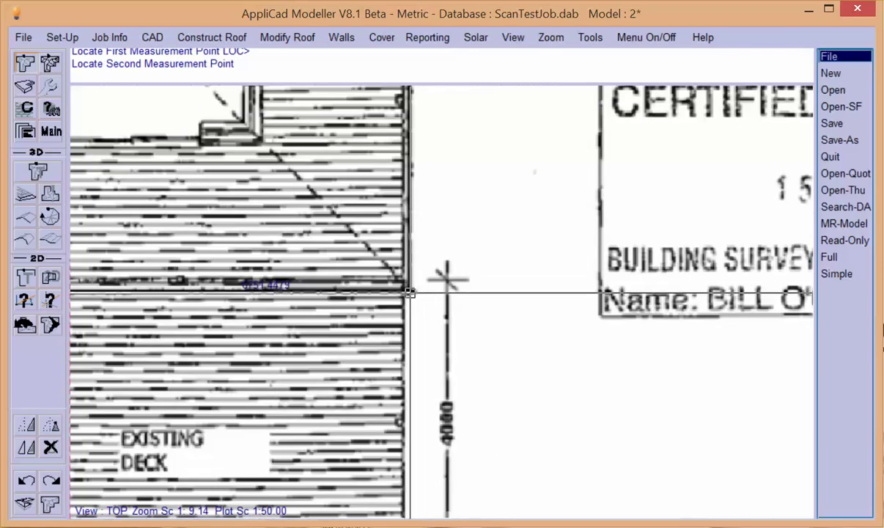
{"action": "left_click", "coordinate": [408, 290]}
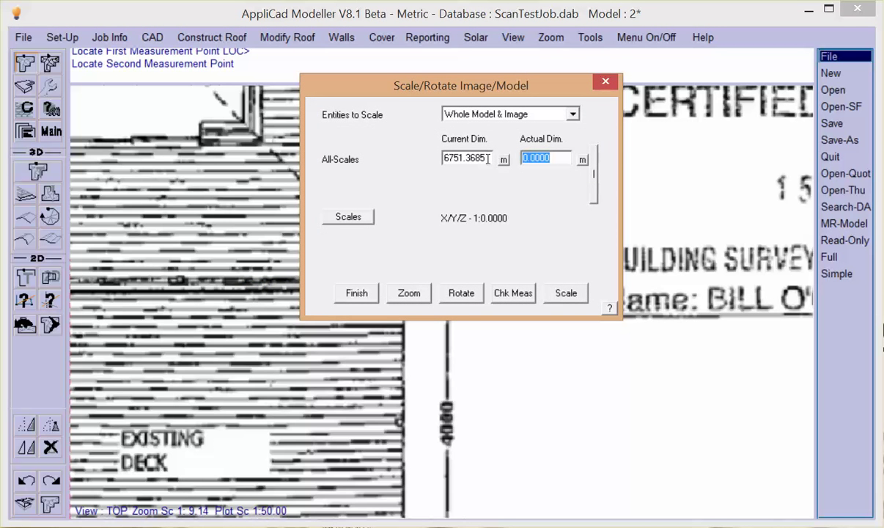
Enter 10780 as the actual dimension and calculate the 1:1.5967 scale ratio
{"action": "left_click_drag", "start_coordinate": [487, 158], "coordinate": [440, 160]}
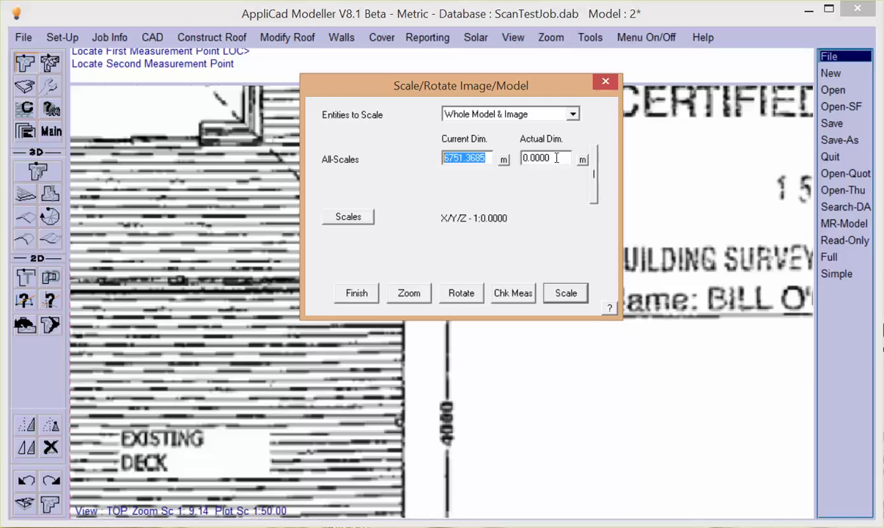
{"action": "left_click_drag", "start_coordinate": [556, 158], "coordinate": [486, 158]}
{"action": "type", "text": "10780"}
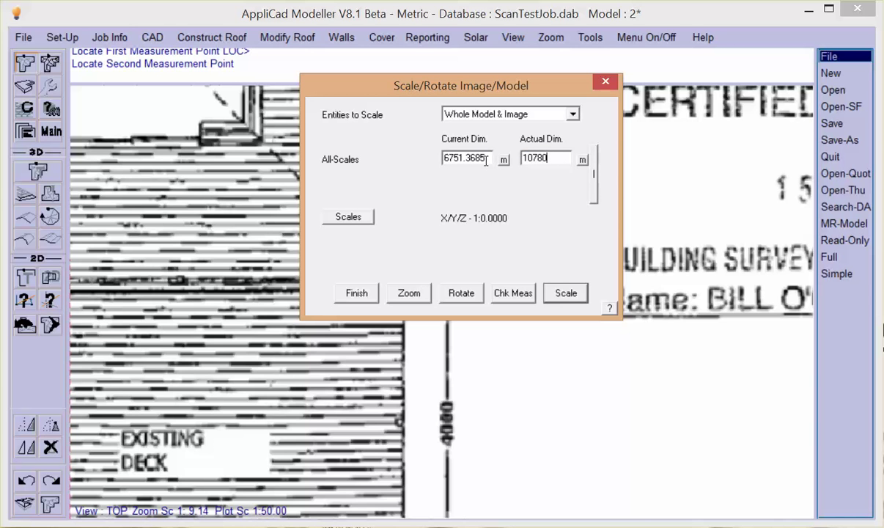
{"action": "left_click", "coordinate": [346, 215]}
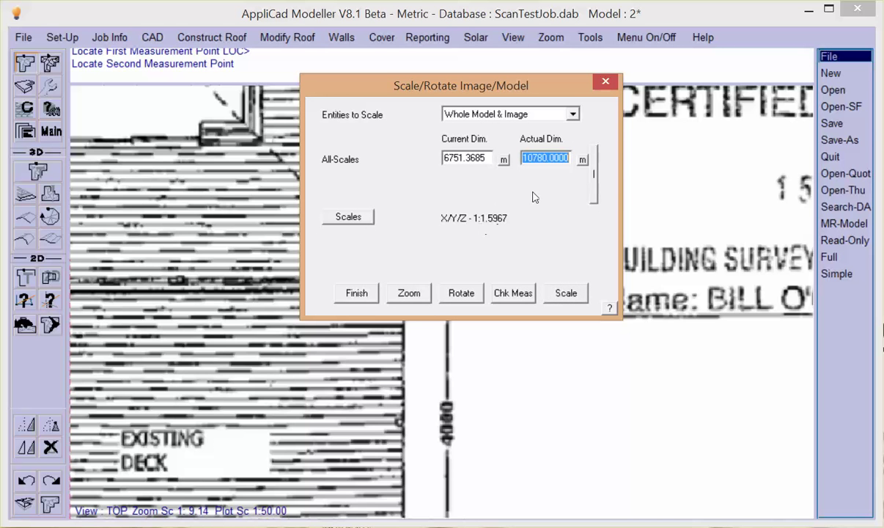
Review the X/Y/Z ratios, then apply the 1:1.5967 scale to the model and underlay
{"action": "left_click", "coordinate": [592, 180]}
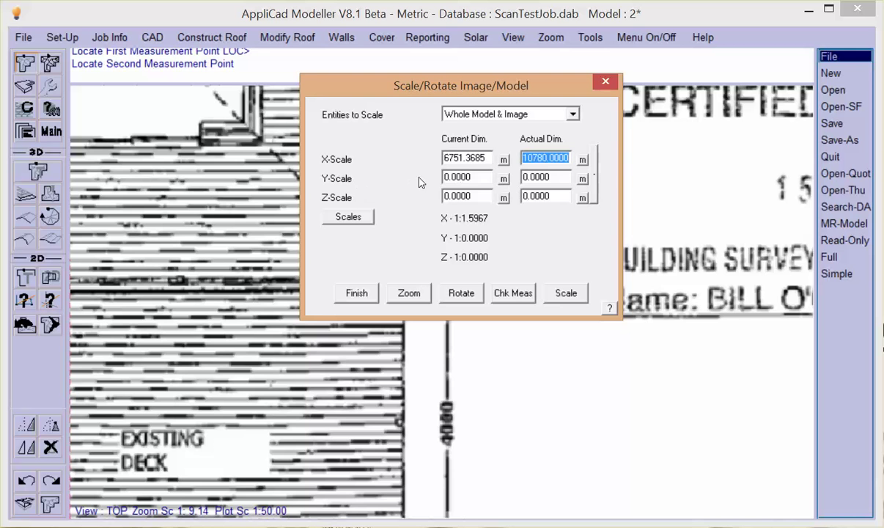
{"action": "left_click", "coordinate": [596, 185]}
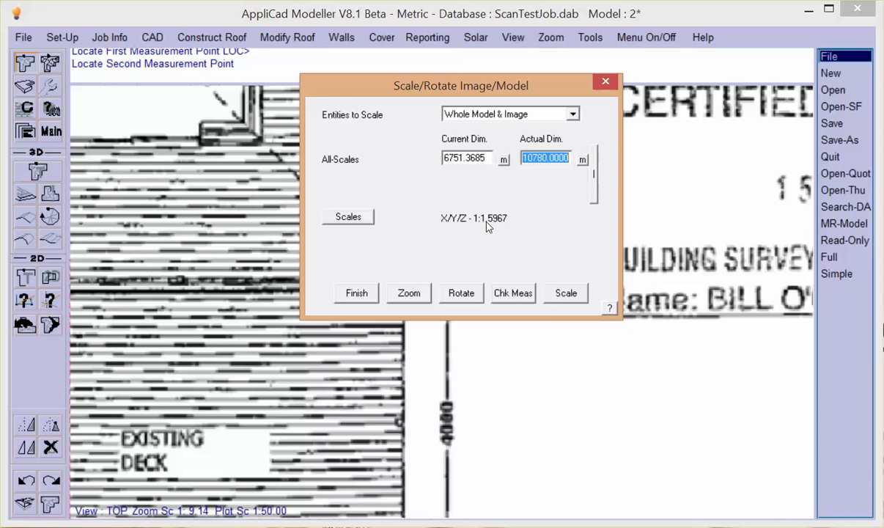
{"action": "left_click", "coordinate": [567, 297]}
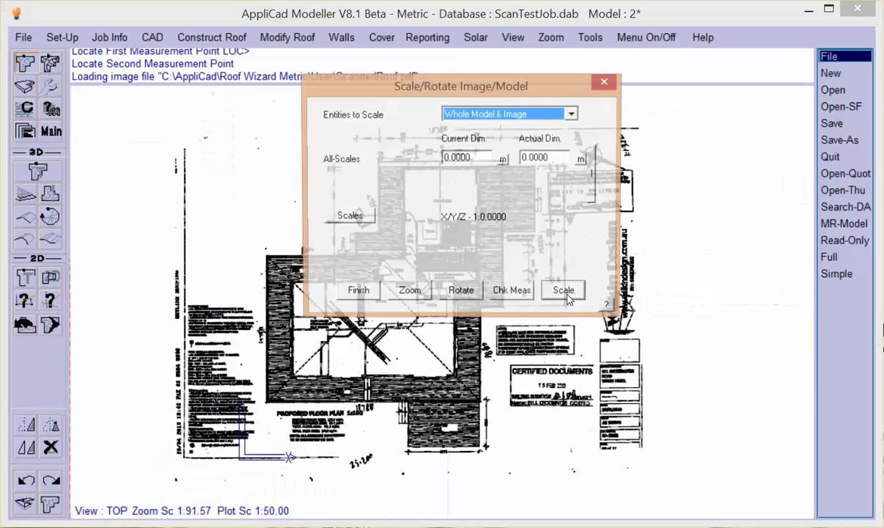
Measure the rescaled top wall (6252.69) and the short 250-dimension span (1125.47)
{"action": "left_click", "coordinate": [515, 295]}
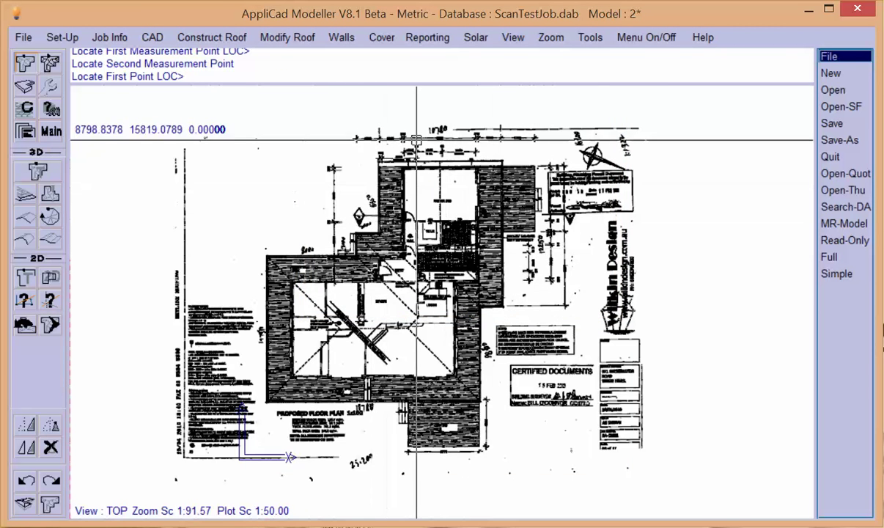
{"action": "scroll", "coordinate": [458, 293], "scroll_direction": "up", "scroll_amount": 3}
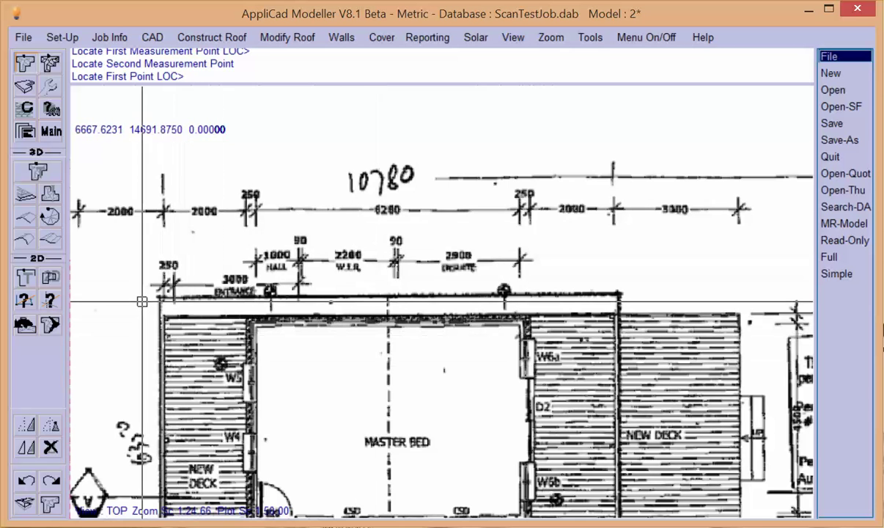
{"action": "scroll", "coordinate": [142, 301], "scroll_direction": "up", "scroll_amount": 1}
{"action": "left_click", "coordinate": [162, 296]}
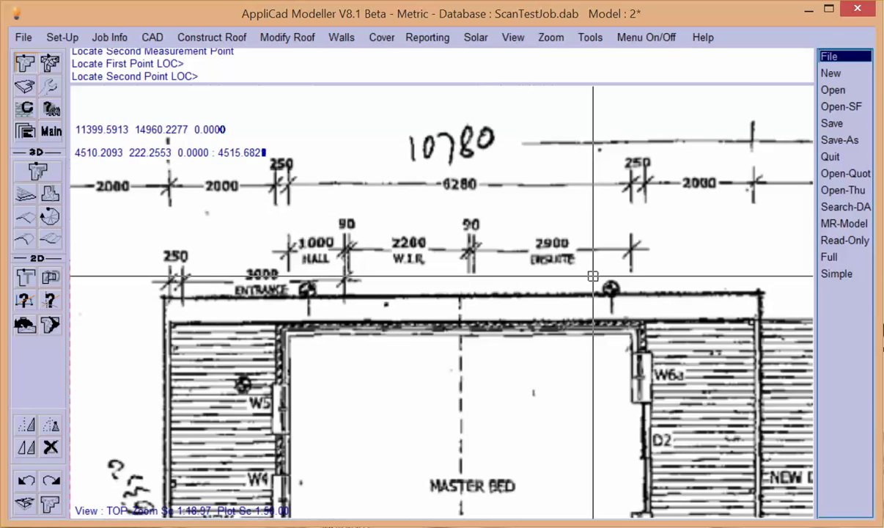
{"action": "left_click", "coordinate": [758, 294]}
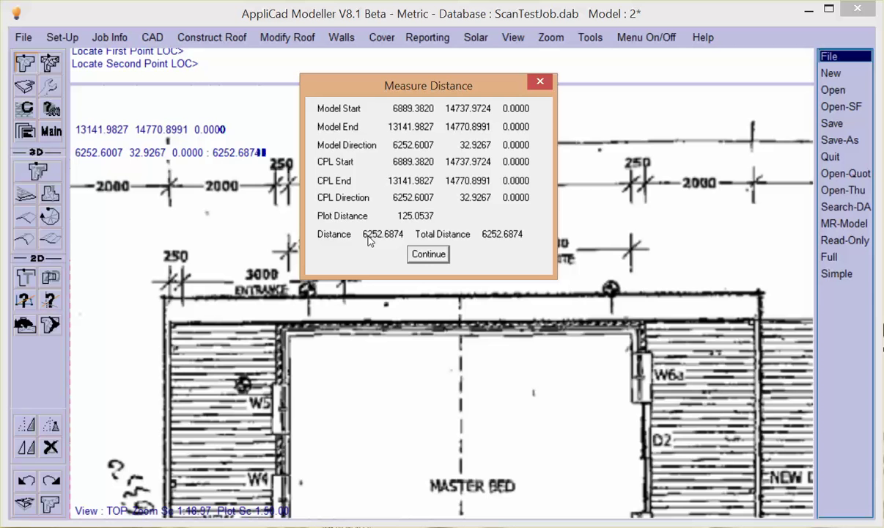
{"action": "left_click", "coordinate": [429, 255]}
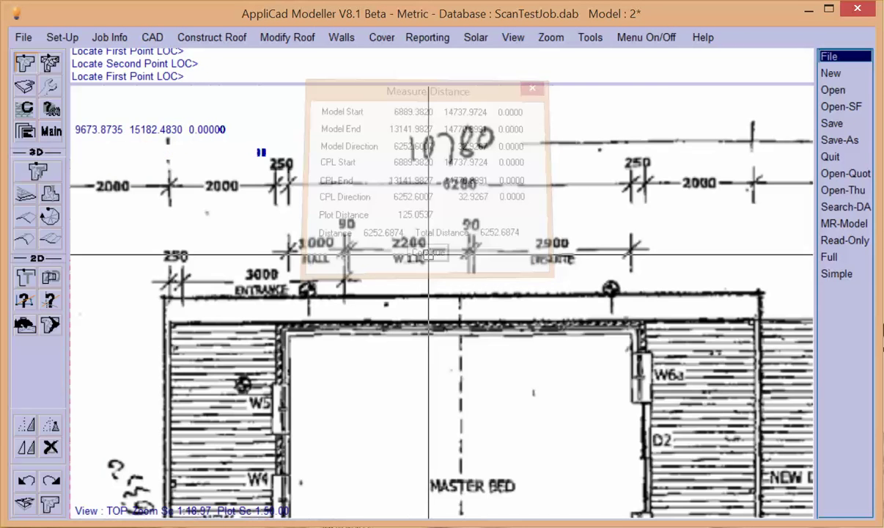
{"action": "left_click", "coordinate": [644, 178]}
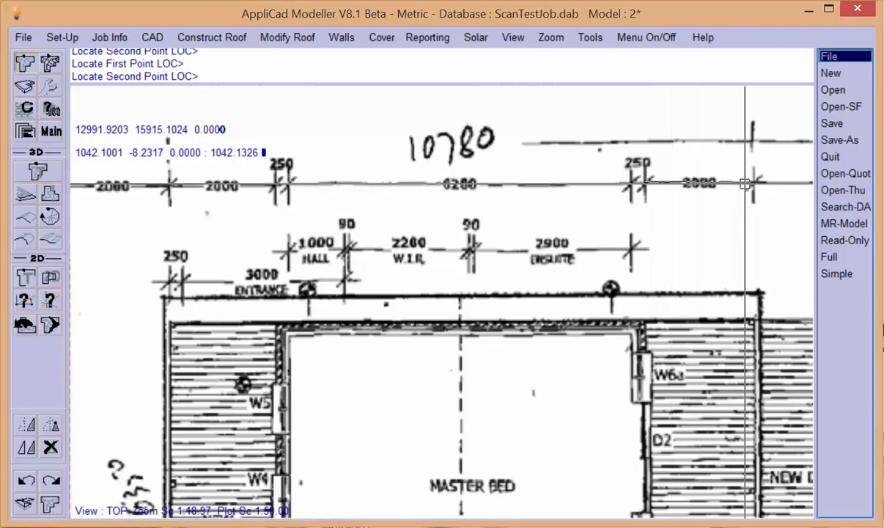
{"action": "left_click", "coordinate": [709, 184]}
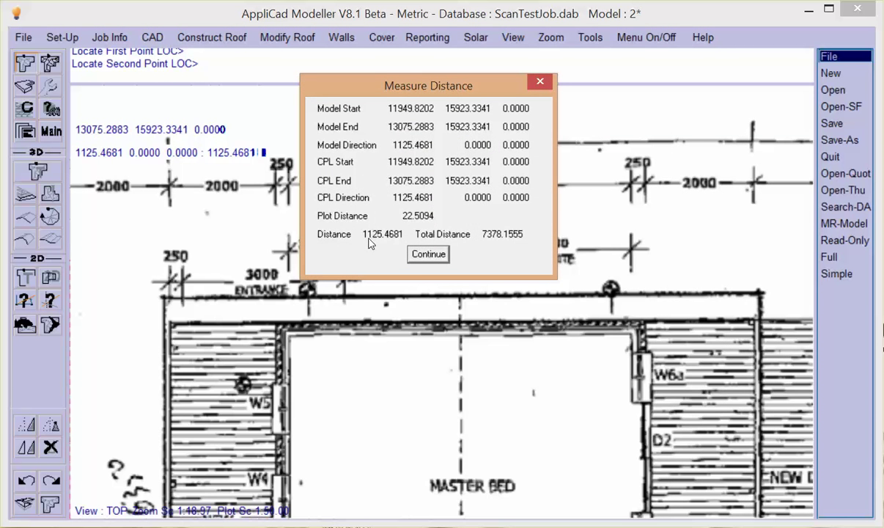
{"action": "left_click", "coordinate": [422, 253]}
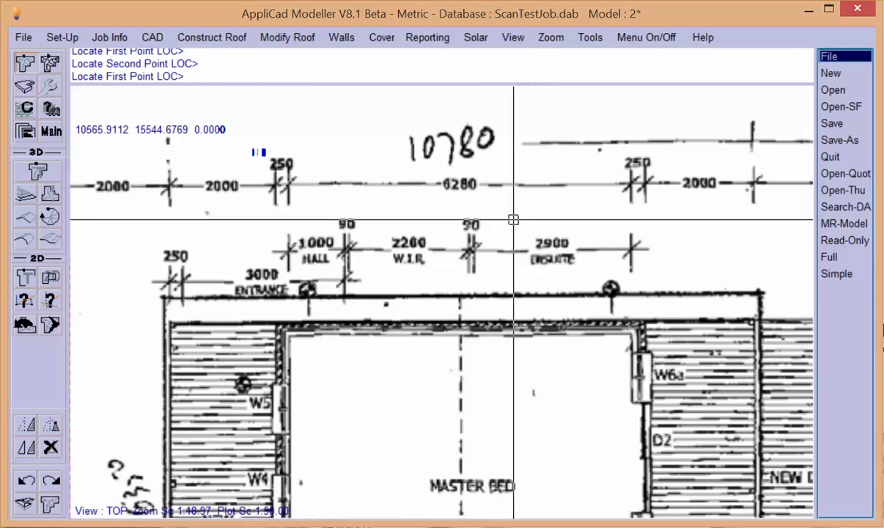
Rescale the model and plan by mapping a new 6236.06 top-wall reference span to 10780
{"action": "right_click", "coordinate": [394, 274]}
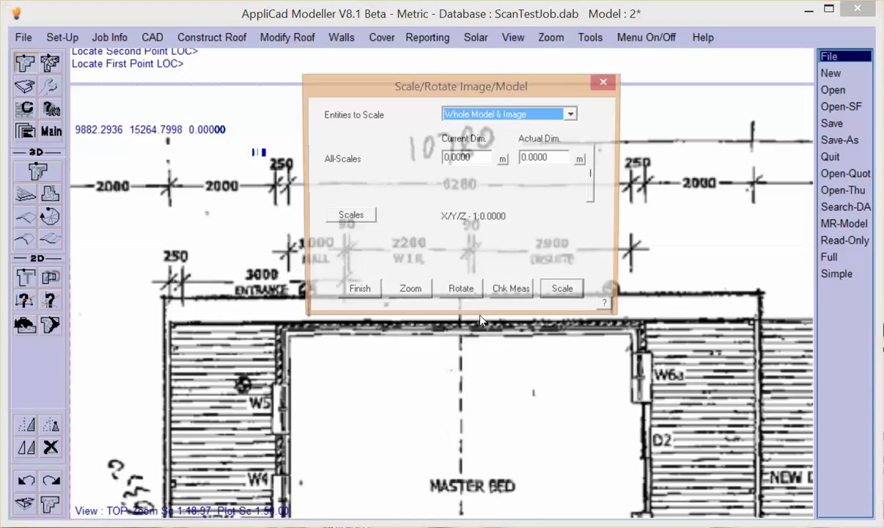
{"action": "left_click", "coordinate": [504, 160]}
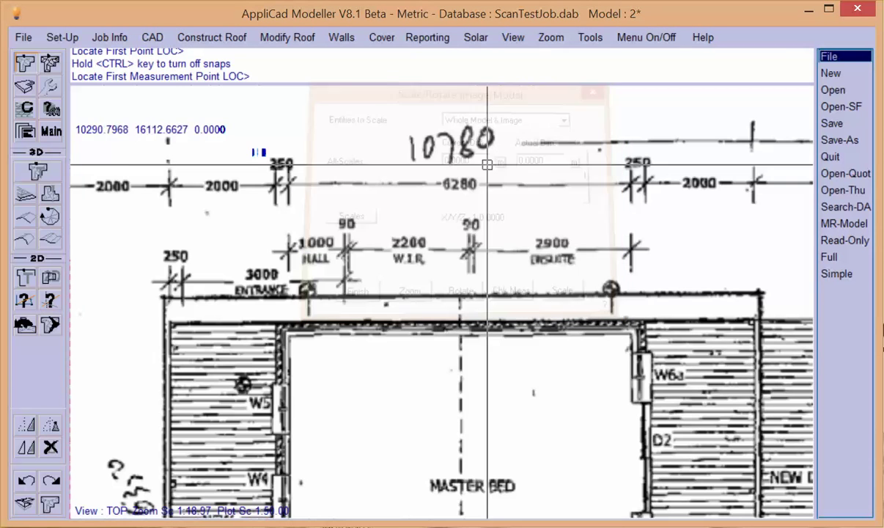
{"action": "left_click", "coordinate": [163, 296]}
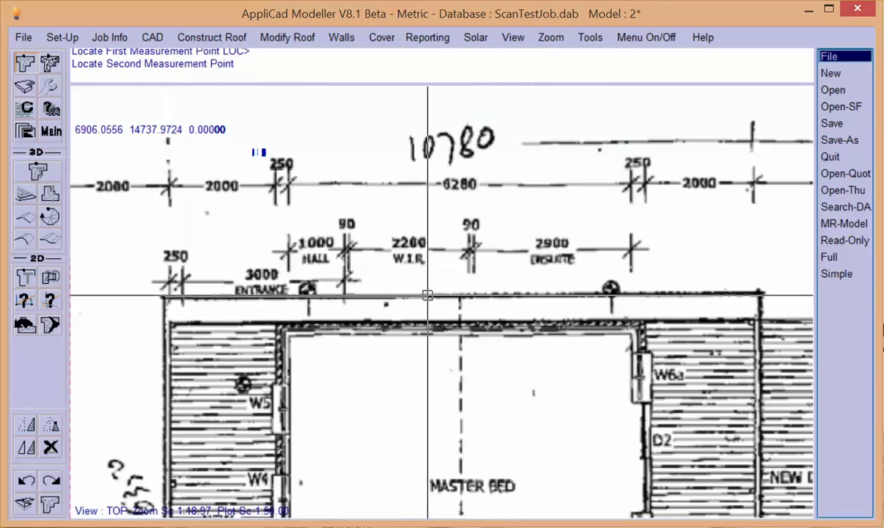
{"action": "left_click", "coordinate": [758, 293]}
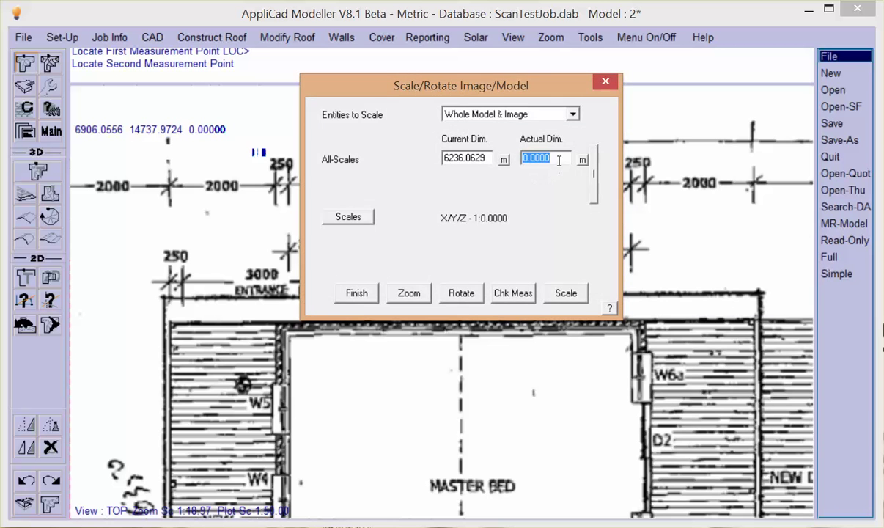
{"action": "left_click_drag", "start_coordinate": [538, 84], "coordinate": [552, 213]}
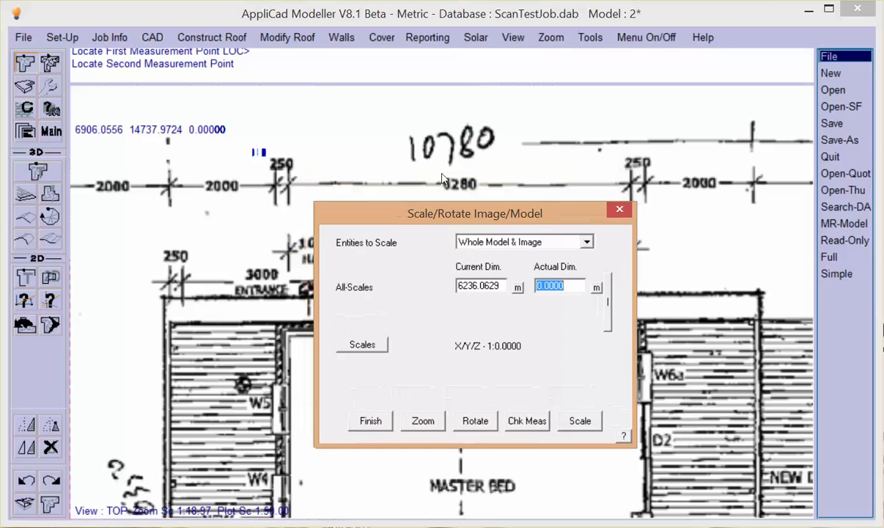
{"action": "type", "text": "10780"}
{"action": "left_click", "coordinate": [578, 422]}
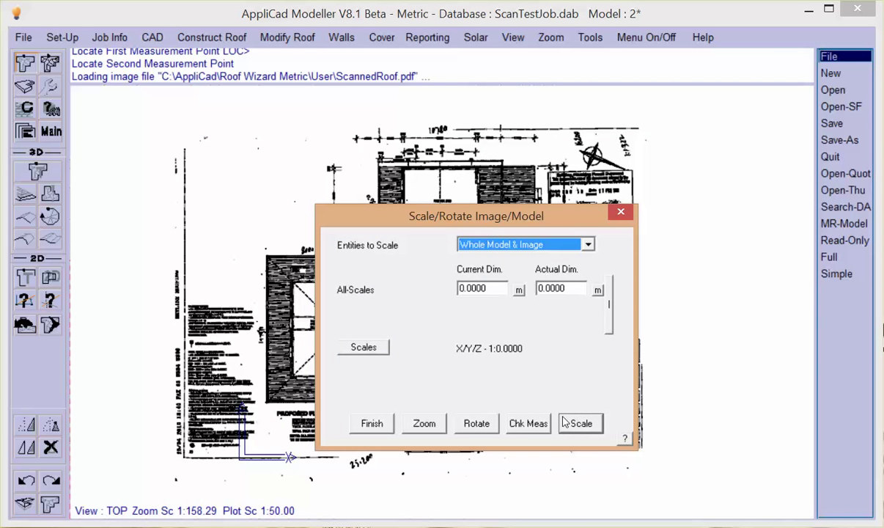
Measure the distance between the building's top-left and top-right corners on the rescaled plan
{"action": "left_click", "coordinate": [524, 427]}
{"action": "scroll", "coordinate": [389, 159], "scroll_direction": "up", "scroll_amount": 4}
{"action": "scroll", "coordinate": [330, 205], "scroll_direction": "down", "scroll_amount": 1}
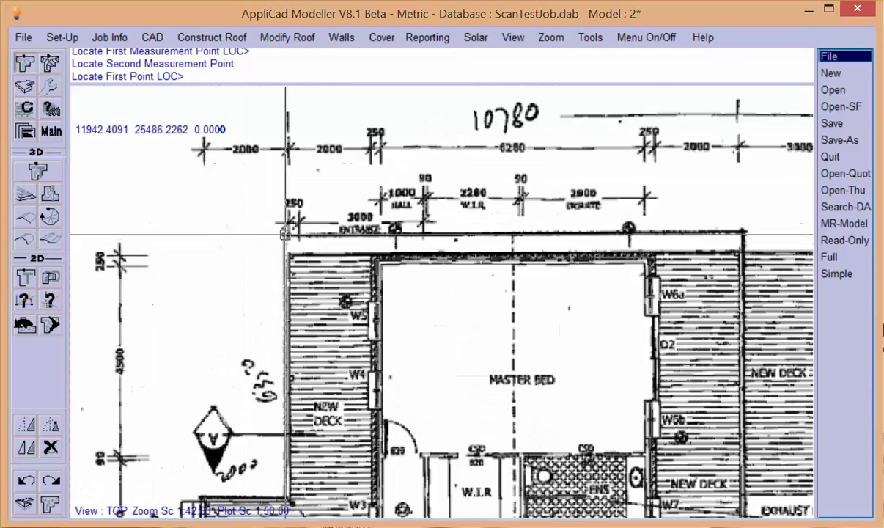
{"action": "left_click", "coordinate": [285, 236]}
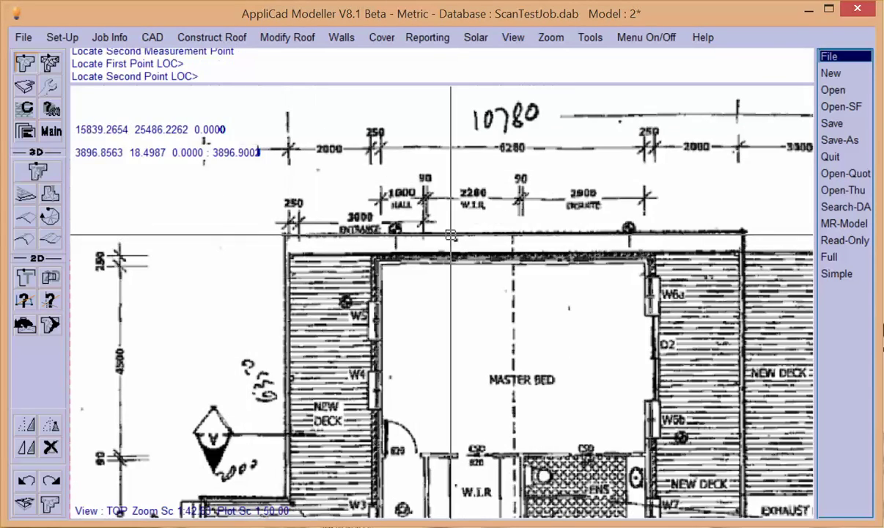
{"action": "left_click", "coordinate": [743, 233]}
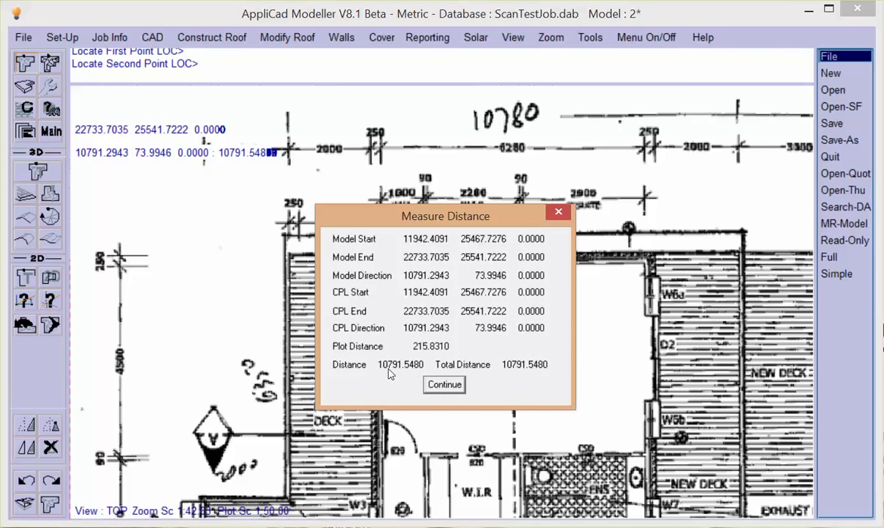
{"action": "left_click", "coordinate": [439, 384]}
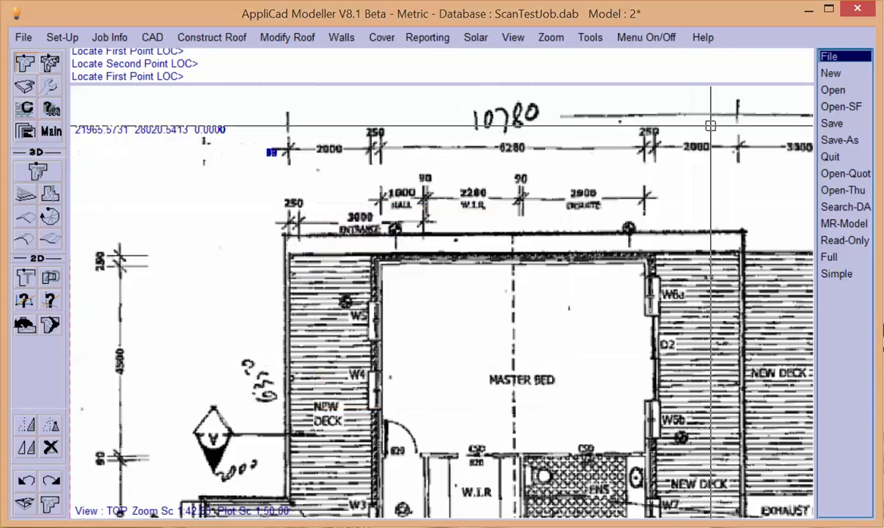
Measure the plan's 2000 dimension twice, reading about 1974.45 and 1994.16
{"action": "scroll", "coordinate": [755, 119], "scroll_direction": "up", "scroll_amount": 3}
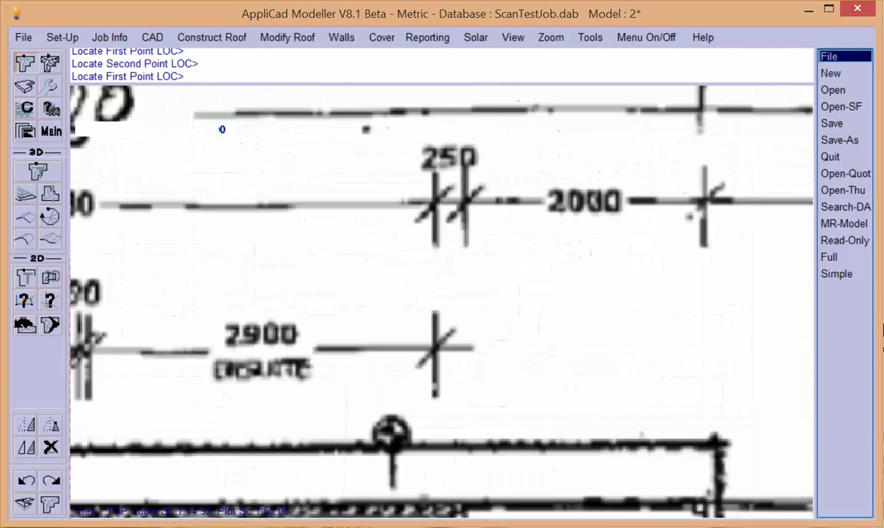
{"action": "left_click", "coordinate": [465, 202]}
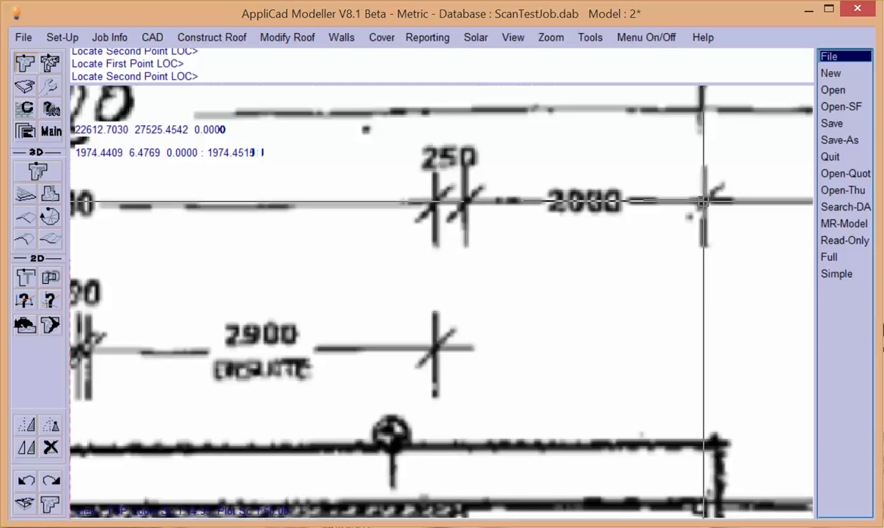
{"action": "left_click", "coordinate": [703, 206]}
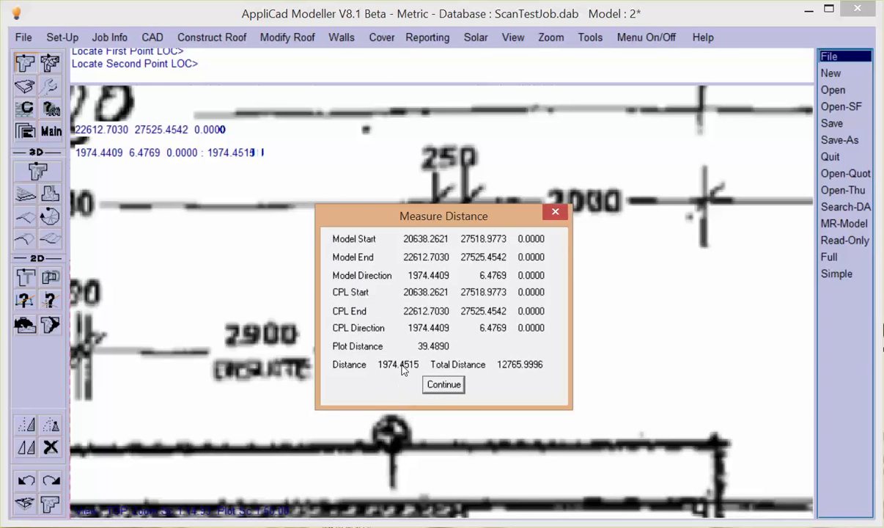
{"action": "key", "text": "Return"}
{"action": "left_click", "coordinate": [464, 202]}
{"action": "left_click", "coordinate": [705, 205]}
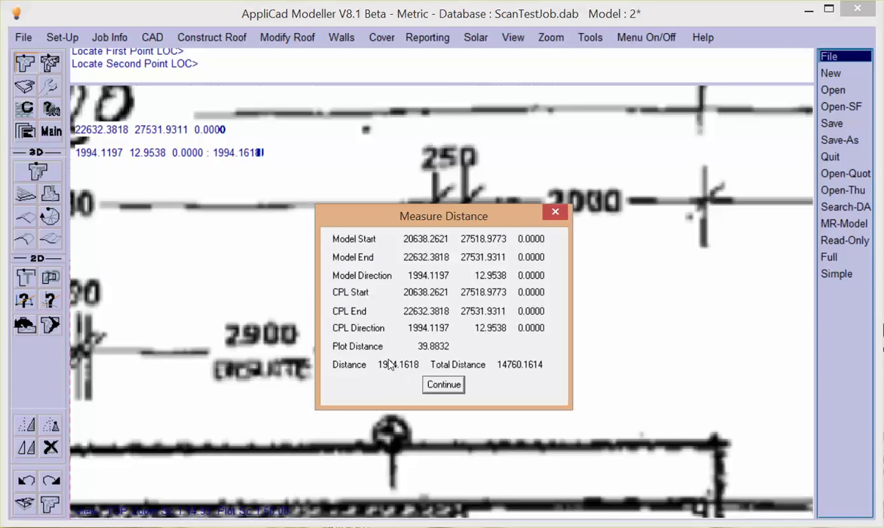
{"action": "left_click", "coordinate": [442, 384]}
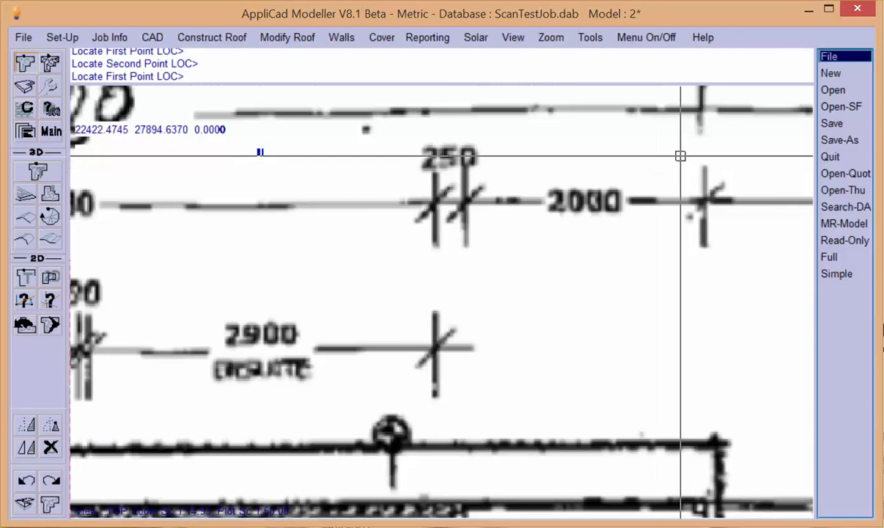
Measure the deck's full width between its left and right corners, about 18692.34, and dismiss the readout
{"action": "scroll", "coordinate": [641, 168], "scroll_direction": "down", "scroll_amount": 3}
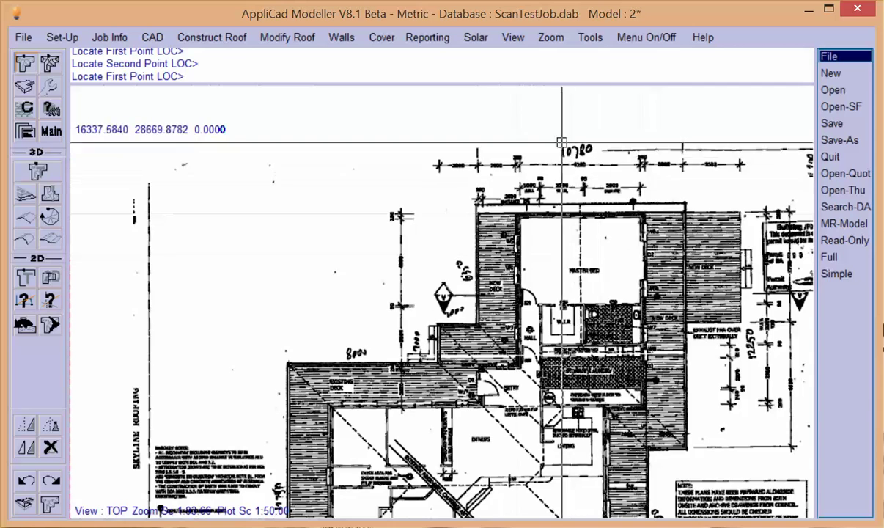
{"action": "scroll", "coordinate": [399, 169], "scroll_direction": "down", "scroll_amount": 2}
{"action": "scroll", "coordinate": [420, 405], "scroll_direction": "up", "scroll_amount": 1}
{"action": "scroll", "coordinate": [374, 315], "scroll_direction": "up", "scroll_amount": 4}
{"action": "scroll", "coordinate": [379, 359], "scroll_direction": "up", "scroll_amount": 3}
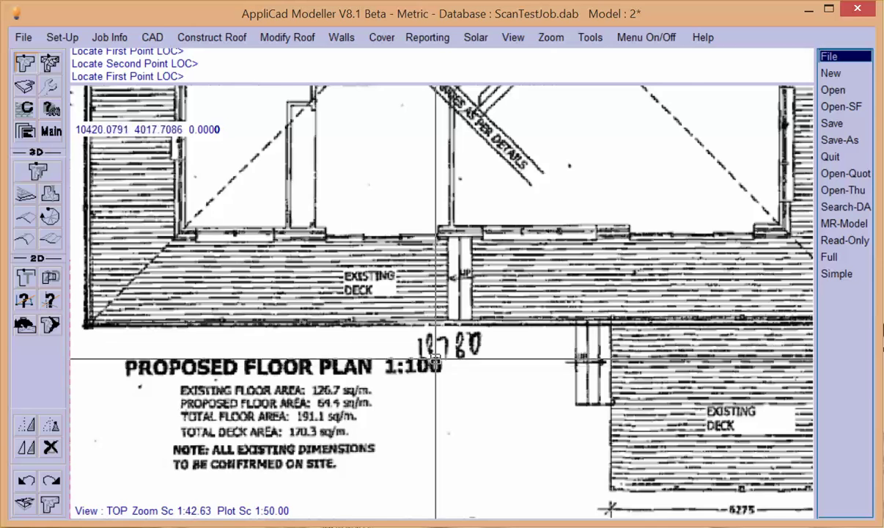
{"action": "left_click", "coordinate": [85, 324]}
{"action": "scroll", "coordinate": [171, 320], "scroll_direction": "down", "scroll_amount": 4}
{"action": "scroll", "coordinate": [272, 337], "scroll_direction": "down", "scroll_amount": 1}
{"action": "scroll", "coordinate": [286, 337], "scroll_direction": "up", "scroll_amount": 3}
{"action": "scroll", "coordinate": [535, 336], "scroll_direction": "up", "scroll_amount": 3}
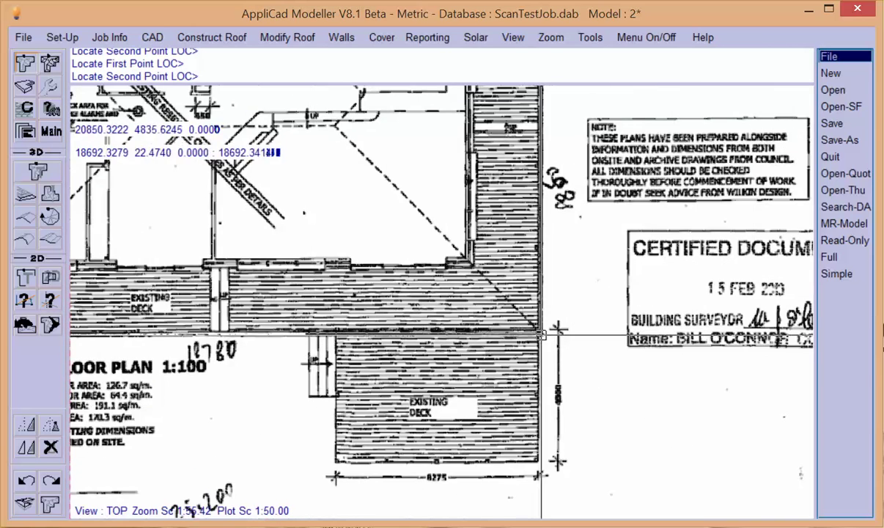
{"action": "left_click", "coordinate": [540, 335]}
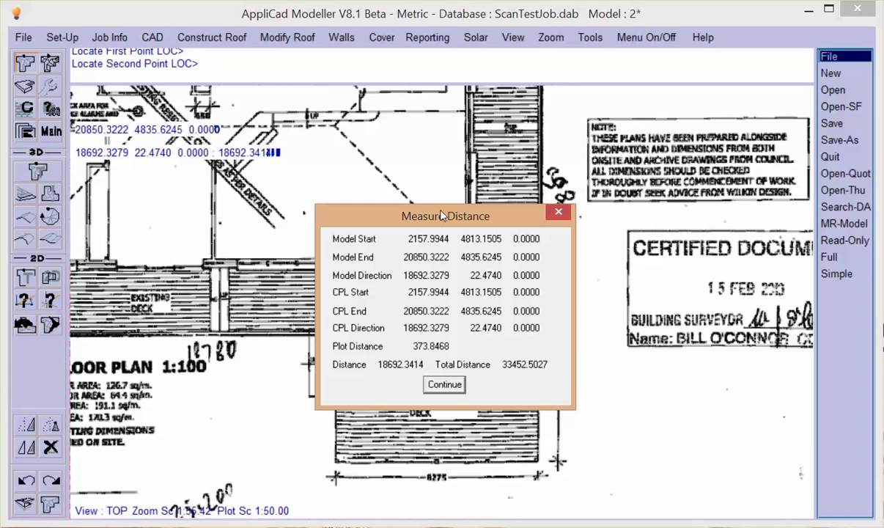
{"action": "mouse_move", "coordinate": [352, 219]}
{"action": "left_mouse_down"}
{"action": "mouse_move", "coordinate": [479, 356]}
{"action": "mouse_move", "coordinate": [481, 309]}
{"action": "mouse_move", "coordinate": [331, 240]}
{"action": "left_mouse_up"}
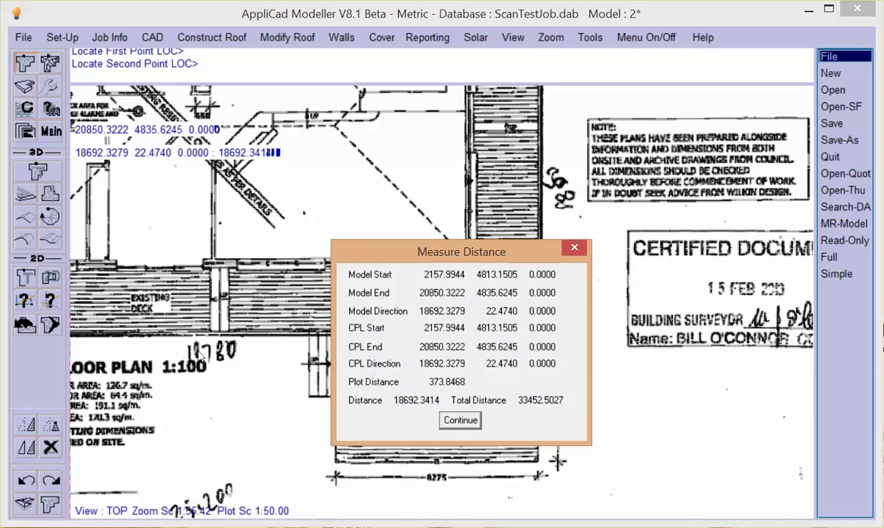
{"action": "left_click", "coordinate": [450, 420]}
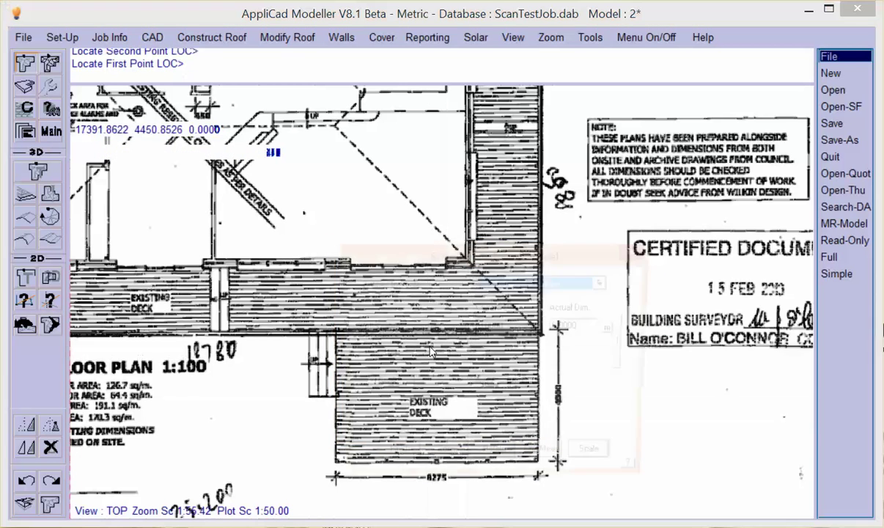
{"action": "left_click_drag", "start_coordinate": [581, 256], "coordinate": [529, 148]}
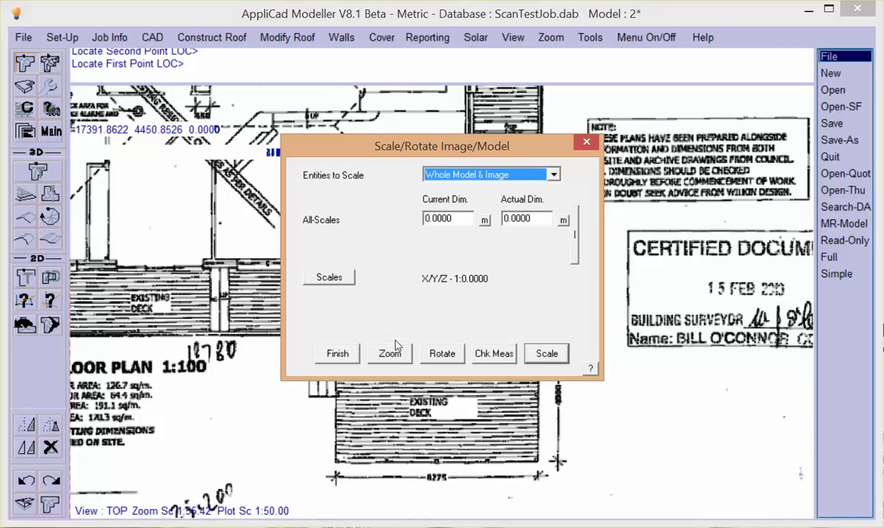
Finish scaling and set digitising snaps to 45-degree angles and 25-unit line lengths
{"action": "left_click", "coordinate": [324, 356]}
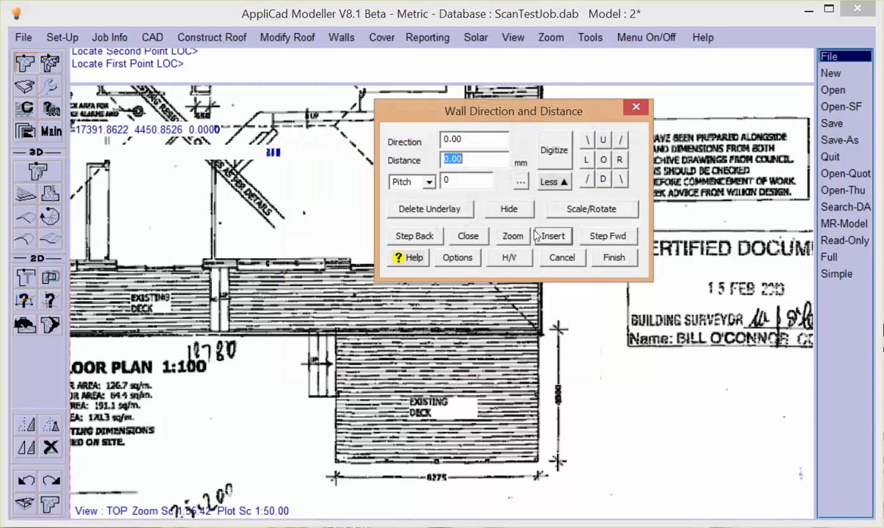
{"action": "right_click", "coordinate": [542, 150]}
{"action": "left_click", "coordinate": [459, 258]}
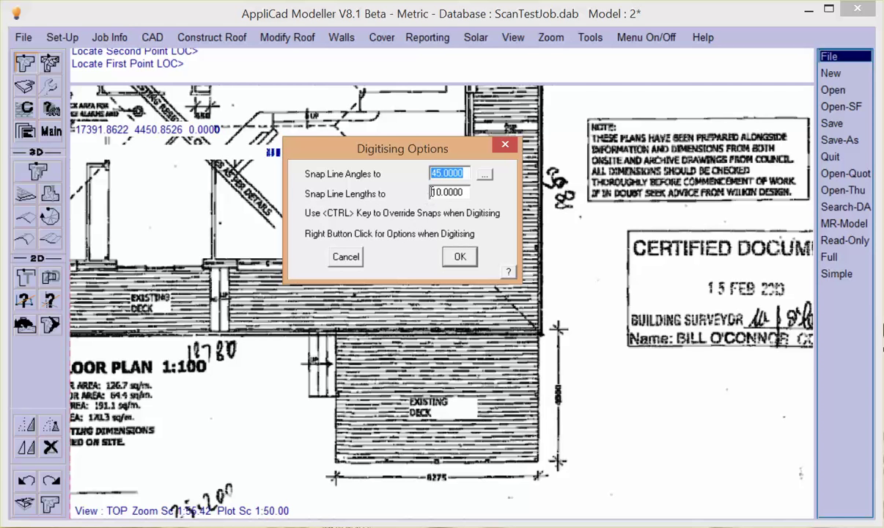
{"action": "left_click_drag", "start_coordinate": [466, 193], "coordinate": [412, 206]}
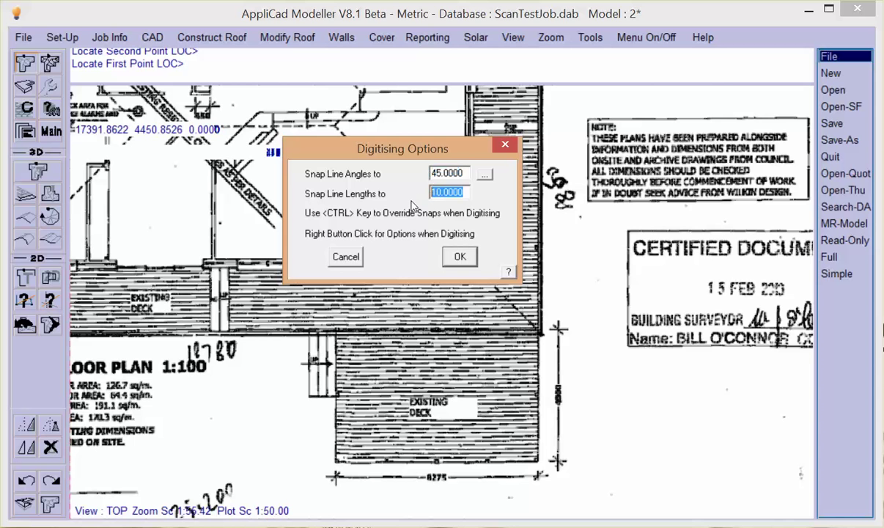
{"action": "type", "text": "25"}
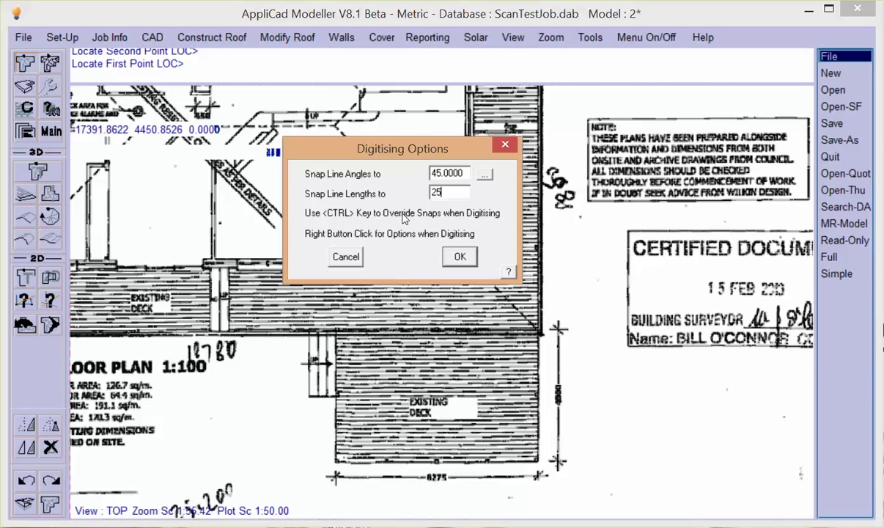
{"action": "type", "text": "10"}
{"action": "left_click", "coordinate": [459, 258]}
Start the roof perimeter at the deck's lower-left corner and continue to its top-left corner
{"action": "scroll", "coordinate": [395, 315], "scroll_direction": "down", "scroll_amount": 3}
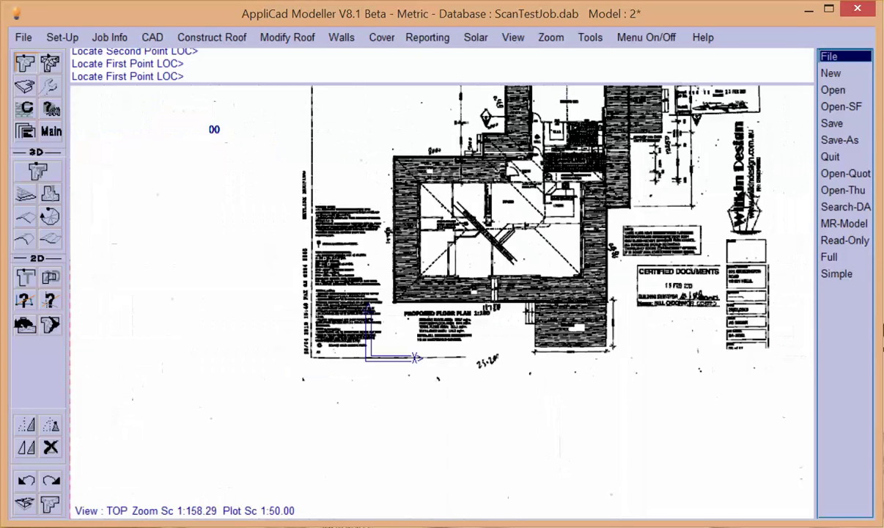
{"action": "scroll", "coordinate": [395, 316], "scroll_direction": "up", "scroll_amount": 1}
{"action": "scroll", "coordinate": [392, 318], "scroll_direction": "up", "scroll_amount": 1}
{"action": "scroll", "coordinate": [386, 344], "scroll_direction": "up", "scroll_amount": 3}
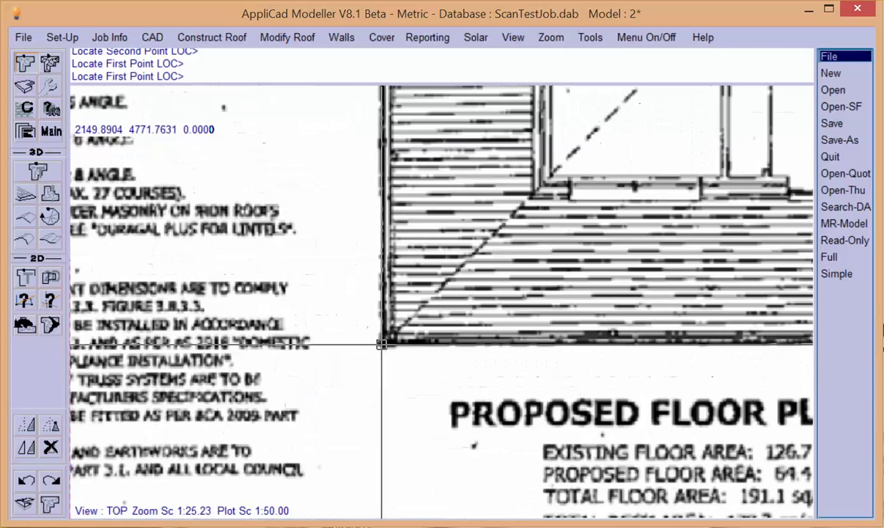
{"action": "left_click", "coordinate": [381, 345]}
{"action": "scroll", "coordinate": [368, 382], "scroll_direction": "down", "scroll_amount": 1}
{"action": "scroll", "coordinate": [369, 382], "scroll_direction": "down", "scroll_amount": 3}
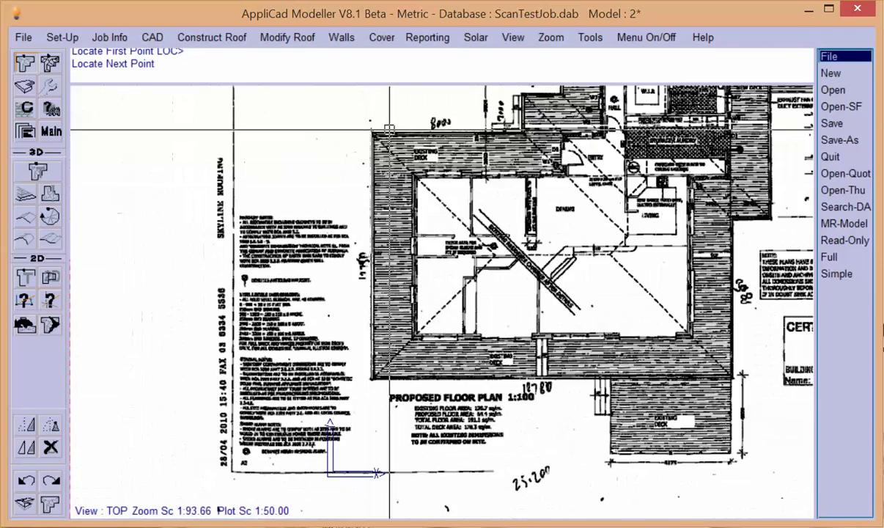
{"action": "scroll", "coordinate": [384, 123], "scroll_direction": "up", "scroll_amount": 3}
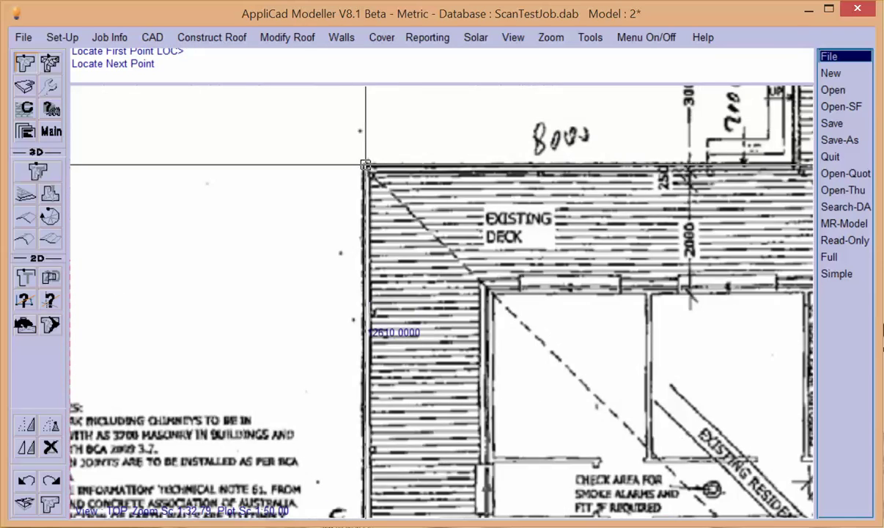
{"action": "left_click", "coordinate": [366, 165]}
Add perimeter points at the deck's notch corner and the master bedroom wing's top-left corner
{"action": "scroll", "coordinate": [340, 157], "scroll_direction": "down", "scroll_amount": 3}
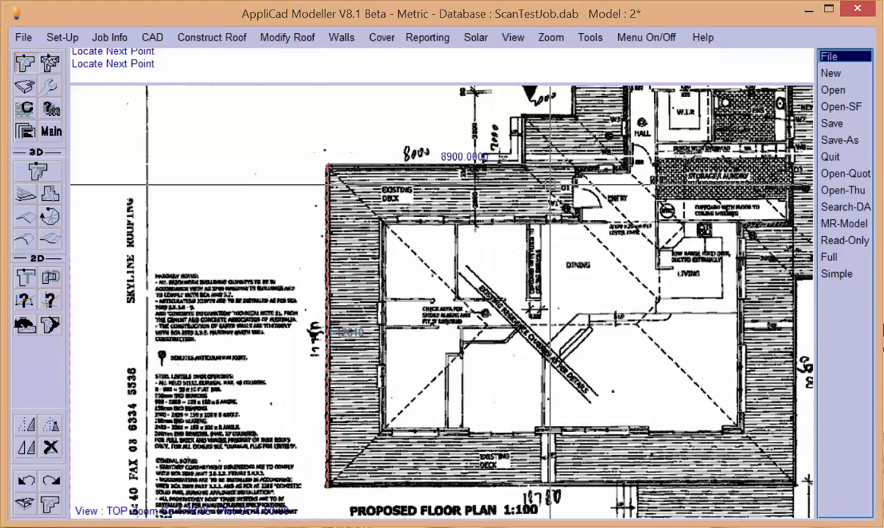
{"action": "scroll", "coordinate": [506, 176], "scroll_direction": "up", "scroll_amount": 4}
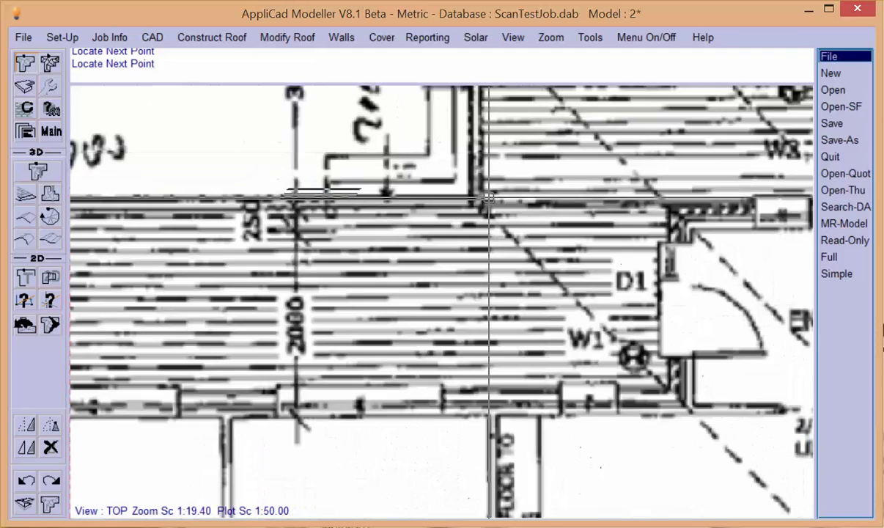
{"action": "scroll", "coordinate": [472, 201], "scroll_direction": "down", "scroll_amount": 3}
{"action": "scroll", "coordinate": [487, 284], "scroll_direction": "down", "scroll_amount": 1}
{"action": "scroll", "coordinate": [487, 268], "scroll_direction": "up", "scroll_amount": 3}
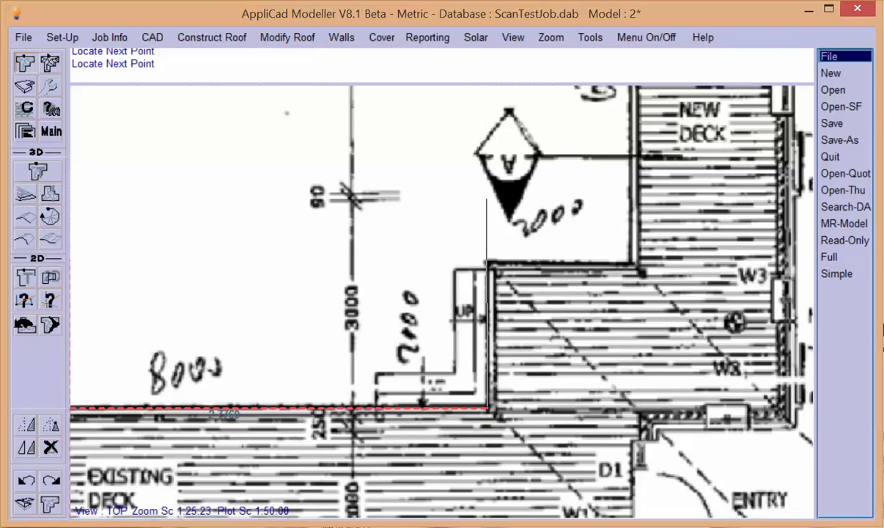
{"action": "left_click", "coordinate": [489, 264]}
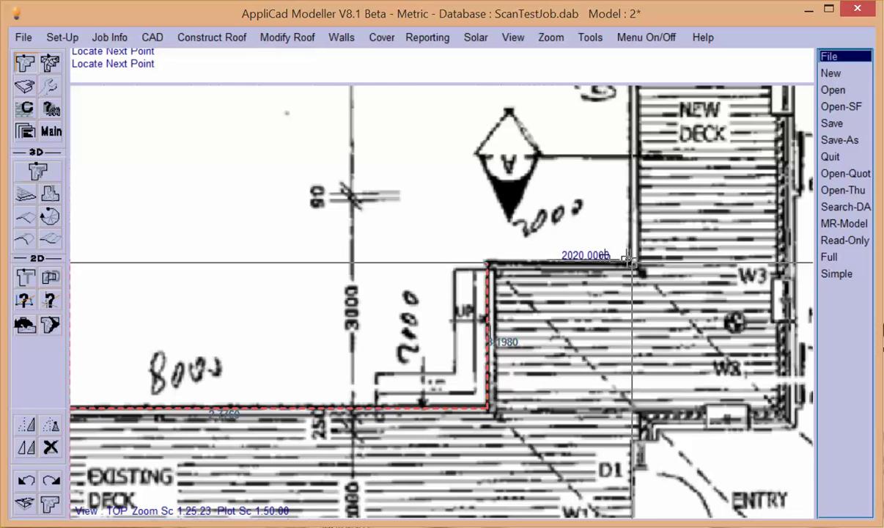
{"action": "scroll", "coordinate": [631, 260], "scroll_direction": "down", "scroll_amount": 2}
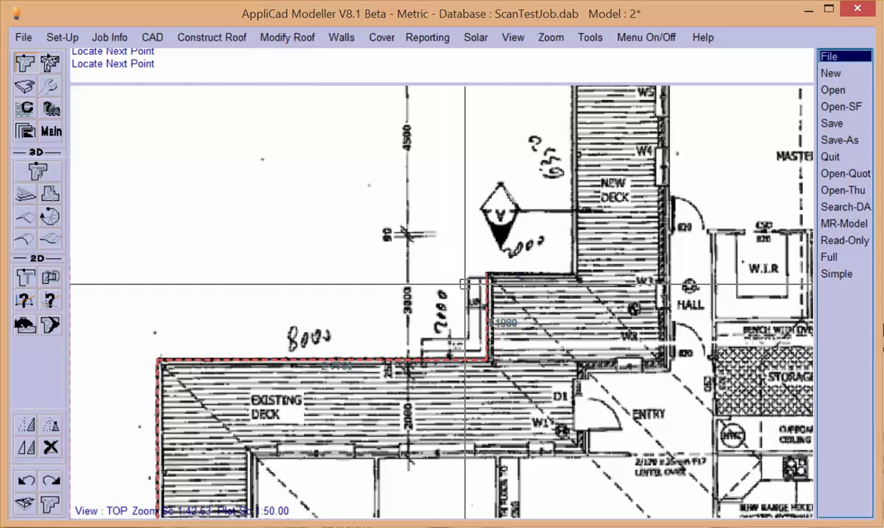
{"action": "scroll", "coordinate": [602, 250], "scroll_direction": "up", "scroll_amount": 1}
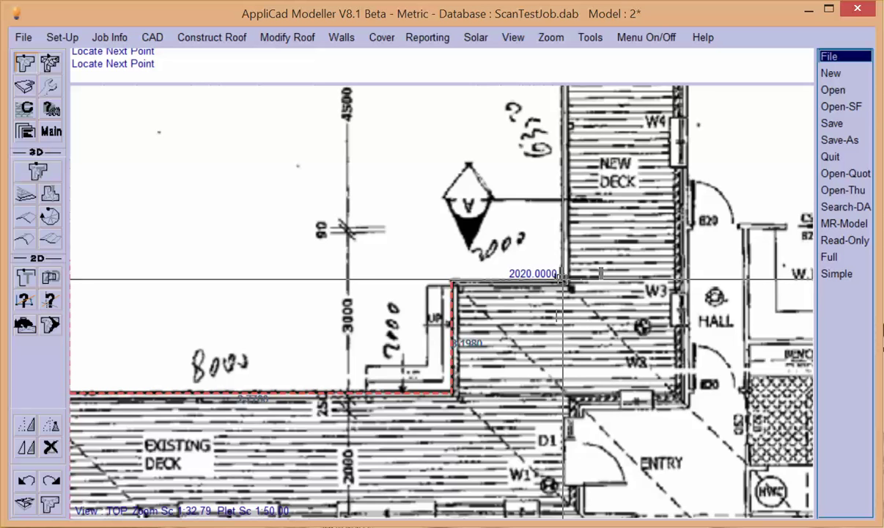
{"action": "scroll", "coordinate": [561, 277], "scroll_direction": "down", "scroll_amount": 2}
{"action": "scroll", "coordinate": [576, 166], "scroll_direction": "up", "scroll_amount": 2}
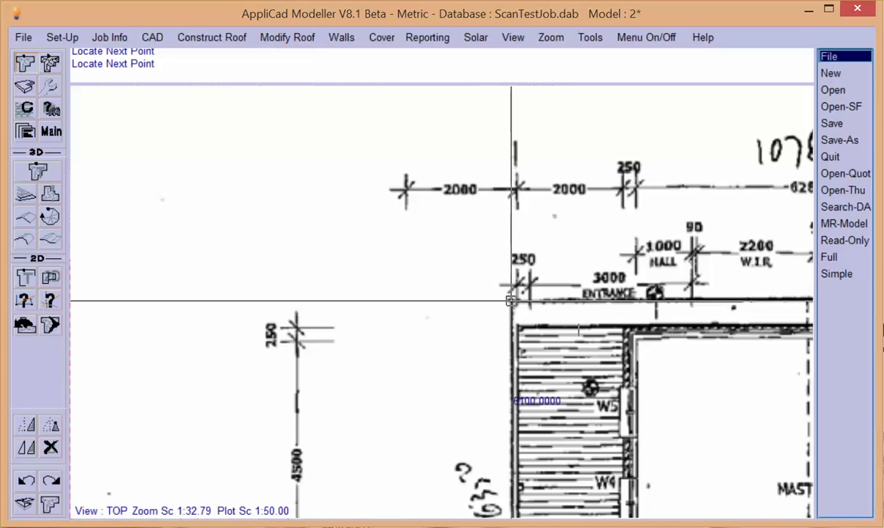
{"action": "left_click", "coordinate": [511, 300]}
{"action": "scroll", "coordinate": [269, 239], "scroll_direction": "down", "scroll_amount": 2}
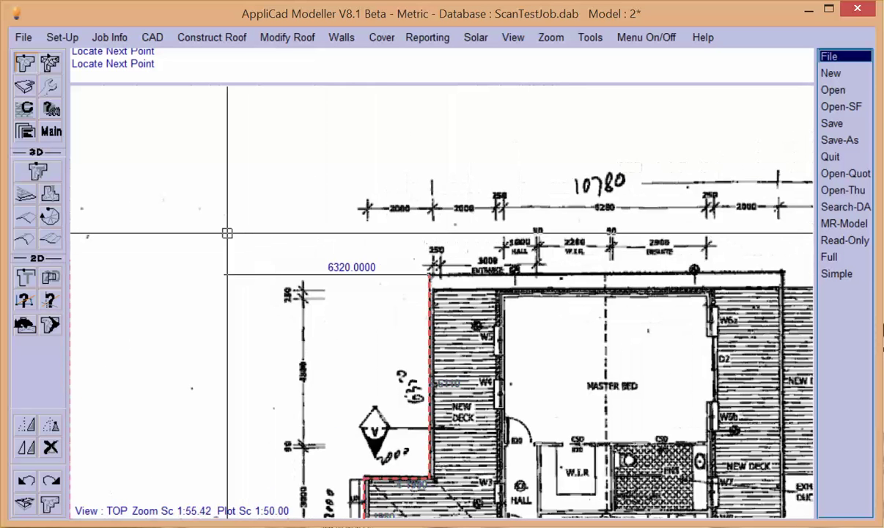
{"action": "scroll", "coordinate": [192, 237], "scroll_direction": "down", "scroll_amount": 1}
{"action": "scroll", "coordinate": [325, 252], "scroll_direction": "up", "scroll_amount": 1}
{"action": "scroll", "coordinate": [513, 286], "scroll_direction": "up", "scroll_amount": 1}
{"action": "type", "text": "R10780"}
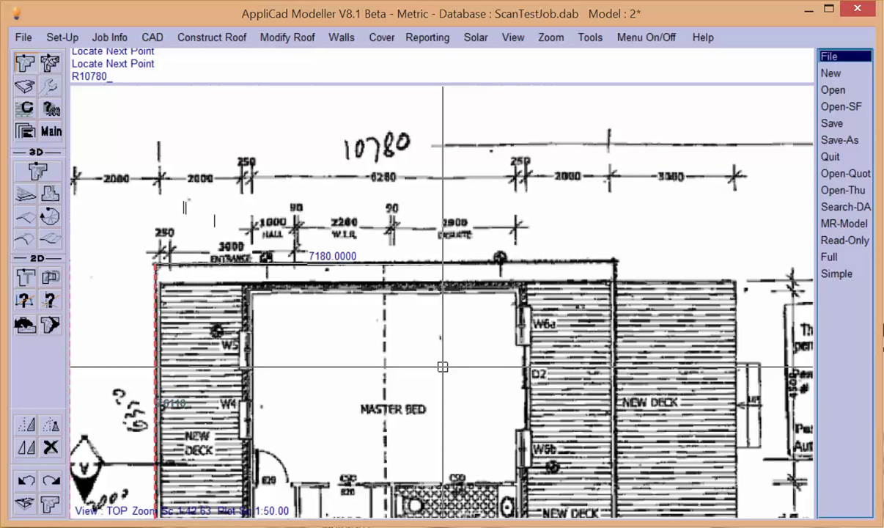
Draw the 10780 top wall of the perimeter
{"action": "key", "text": "Return"}
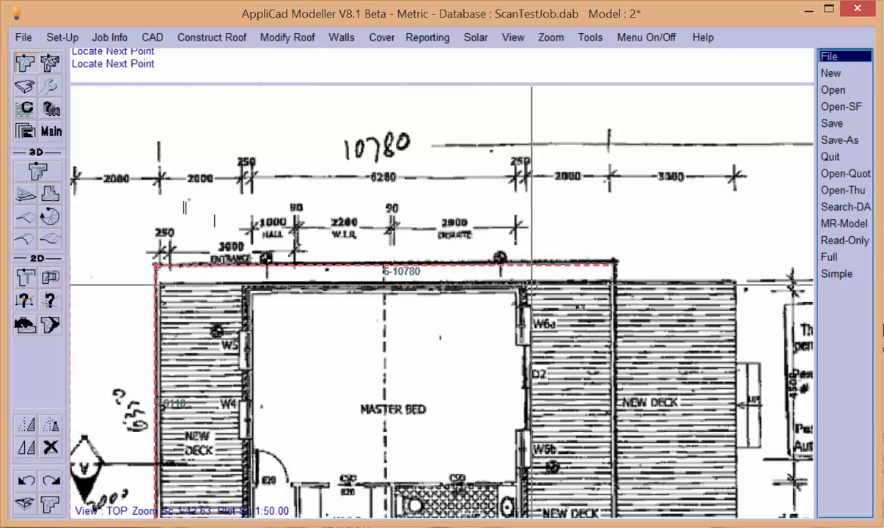
{"action": "scroll", "coordinate": [540, 298], "scroll_direction": "down", "scroll_amount": 3}
{"action": "scroll", "coordinate": [548, 276], "scroll_direction": "down", "scroll_amount": 1}
{"action": "scroll", "coordinate": [560, 329], "scroll_direction": "up", "scroll_amount": 4}
{"action": "type", "text": "D"}
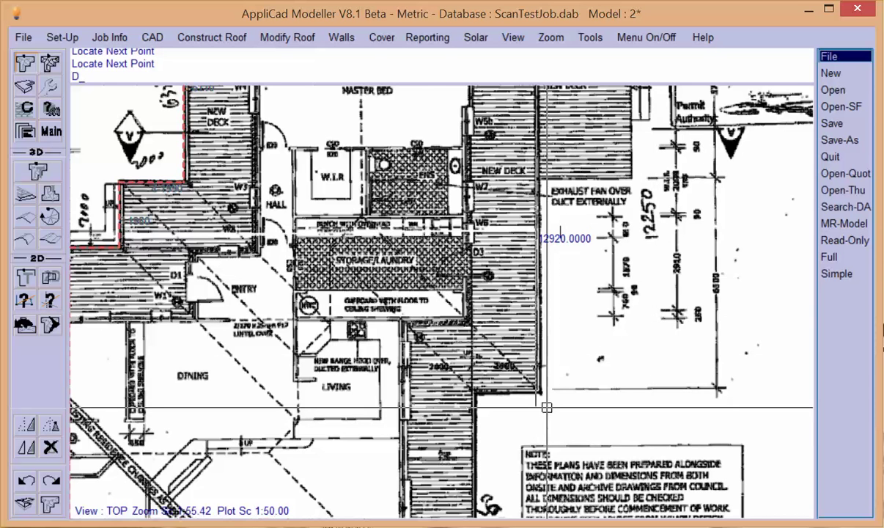
Draw the 12250 wall down the right side of the house
{"action": "type", "text": "12250"}
{"action": "key", "text": "Return"}
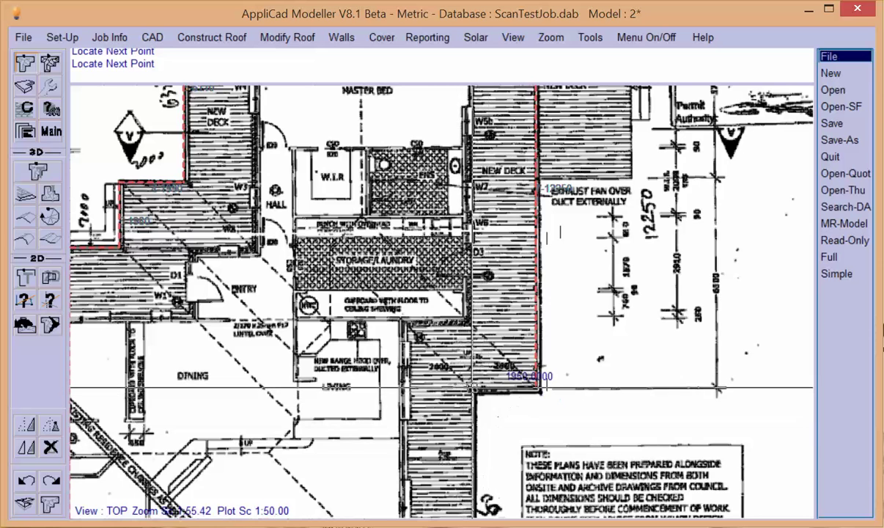
{"action": "scroll", "coordinate": [557, 385], "scroll_direction": "down", "scroll_amount": 1}
{"action": "scroll", "coordinate": [612, 396], "scroll_direction": "down", "scroll_amount": 3}
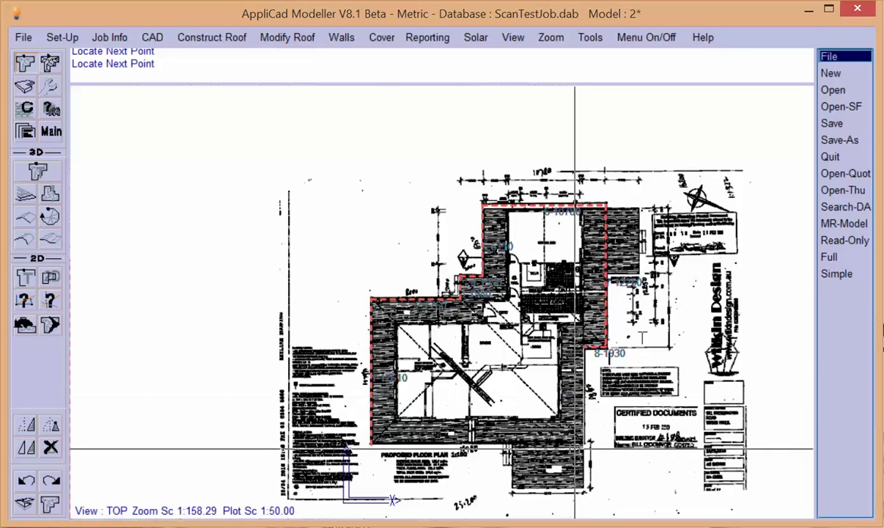
{"action": "scroll", "coordinate": [609, 462], "scroll_direction": "up", "scroll_amount": 1}
{"action": "scroll", "coordinate": [610, 450], "scroll_direction": "up", "scroll_amount": 1}
Close the traced outline using the Close Square method
{"action": "right_click", "coordinate": [597, 424]}
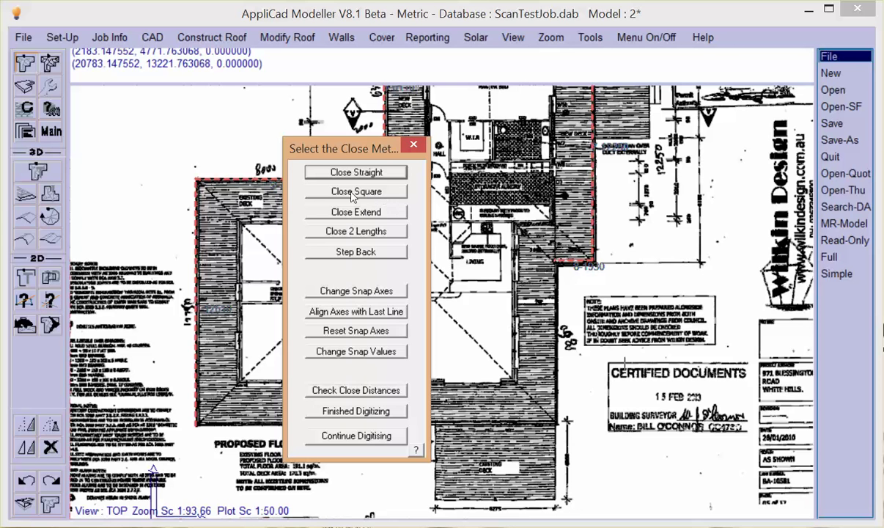
{"action": "left_click", "coordinate": [354, 193]}
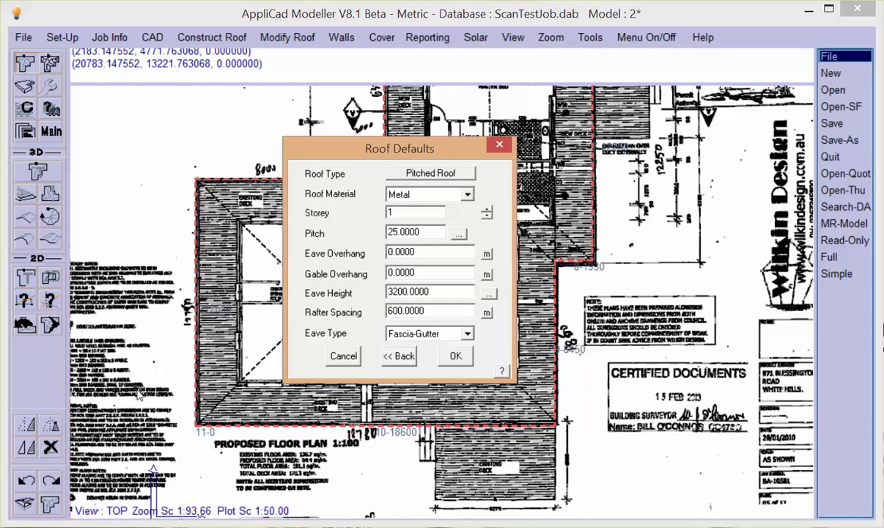
Set the roof defaults to a 27.5-degree pitch and 3150 eave height
{"action": "left_click_drag", "start_coordinate": [425, 234], "coordinate": [308, 228]}
{"action": "type", "text": "27.5"}
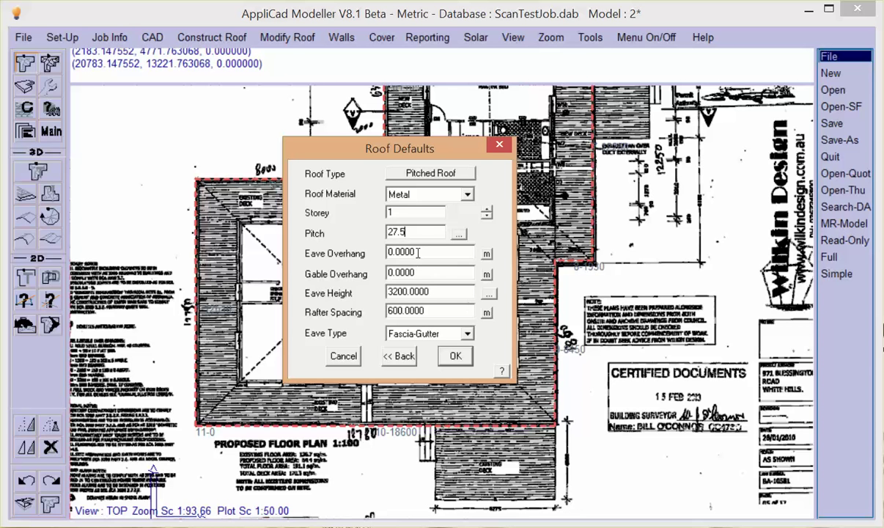
{"action": "left_click_drag", "start_coordinate": [413, 258], "coordinate": [333, 253]}
{"action": "left_click_drag", "start_coordinate": [420, 271], "coordinate": [359, 291]}
{"action": "key", "text": "Tab"}
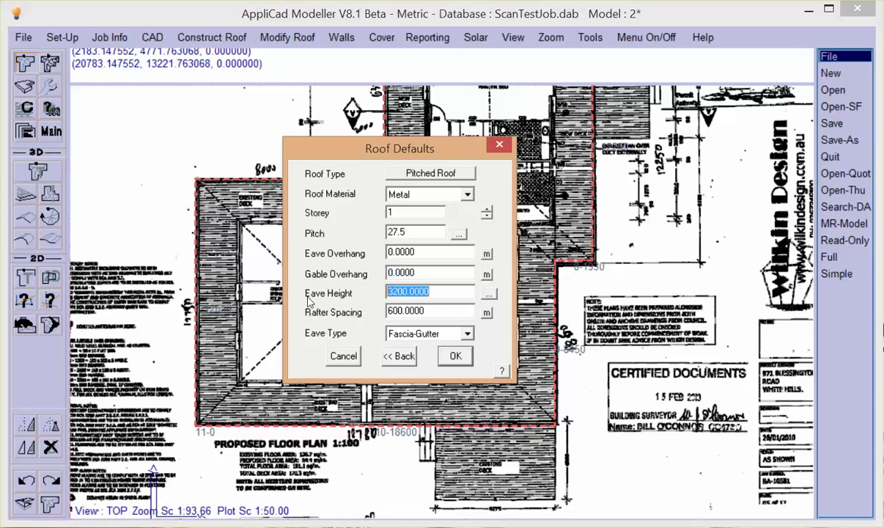
{"action": "type", "text": "3150"}
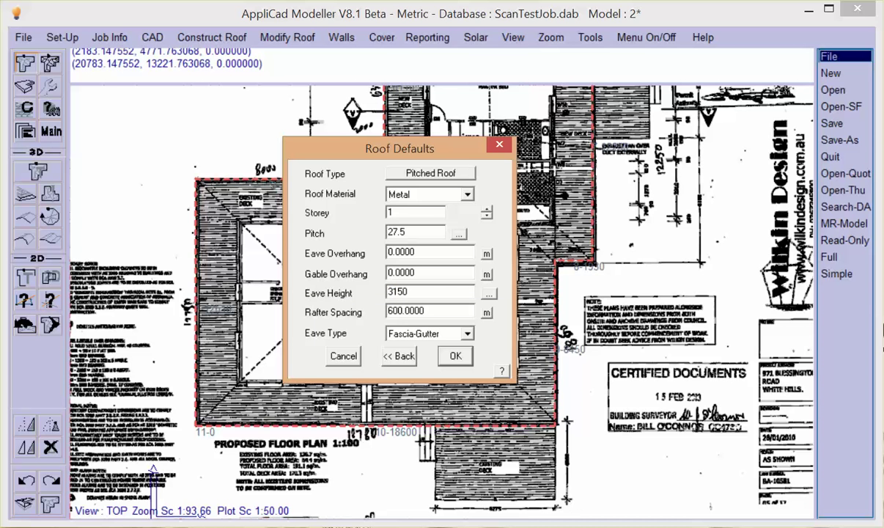
Accept the roof defaults, make the top master-bedroom wall a gable, and generate the roof planes
{"action": "left_click", "coordinate": [452, 355]}
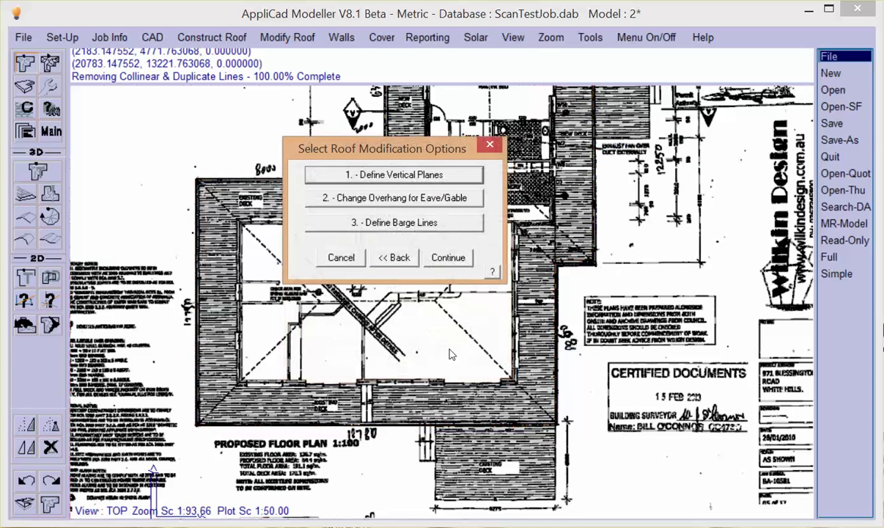
{"action": "left_click", "coordinate": [381, 182]}
{"action": "scroll", "coordinate": [526, 281], "scroll_direction": "up", "scroll_amount": 2}
{"action": "scroll", "coordinate": [513, 249], "scroll_direction": "up", "scroll_amount": 2}
{"action": "scroll", "coordinate": [505, 220], "scroll_direction": "up", "scroll_amount": 1}
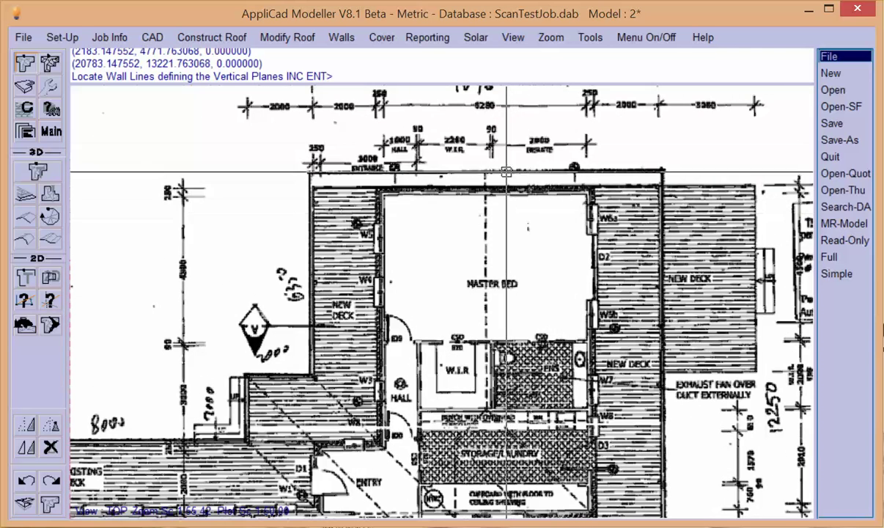
{"action": "left_click", "coordinate": [477, 169]}
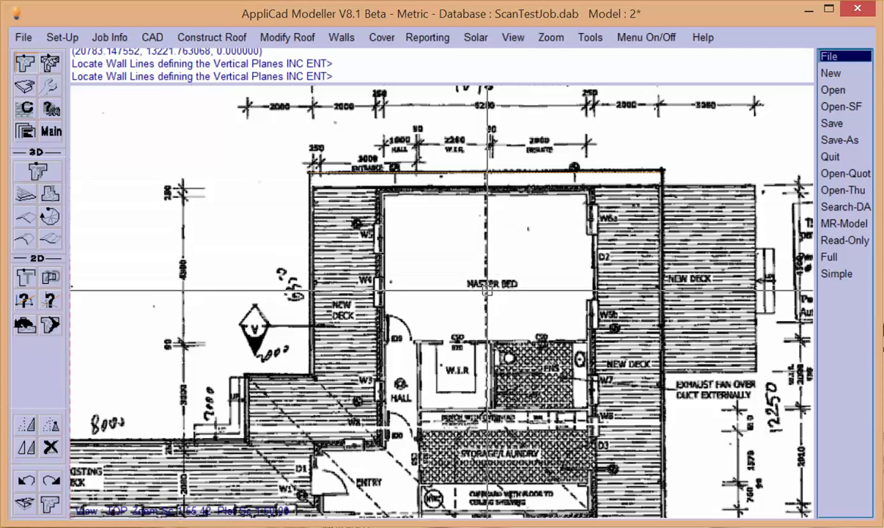
{"action": "left_click", "coordinate": [378, 260]}
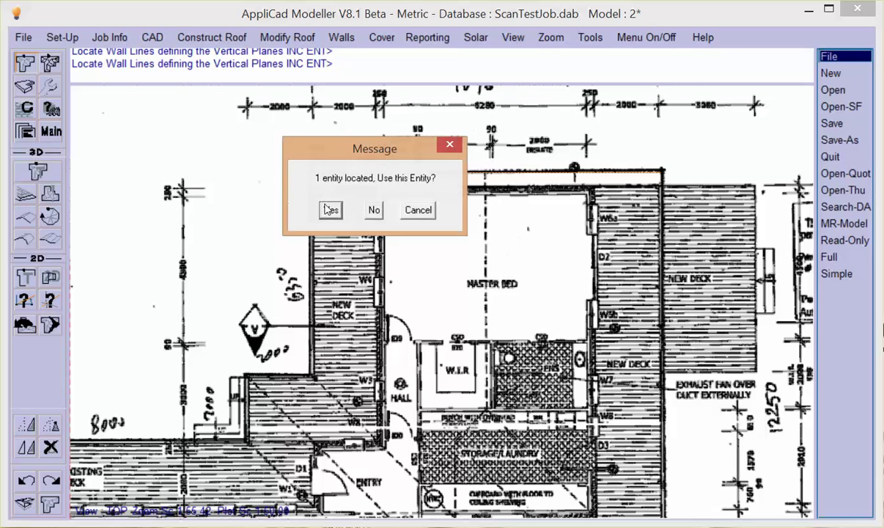
{"action": "left_click", "coordinate": [329, 210]}
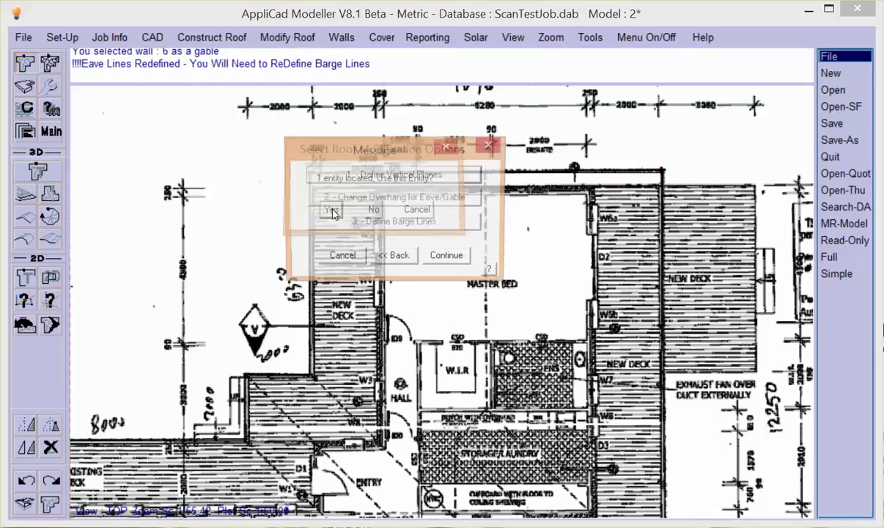
{"action": "left_click", "coordinate": [447, 258]}
{"action": "scroll", "coordinate": [613, 226], "scroll_direction": "down", "scroll_amount": 3}
{"action": "scroll", "coordinate": [501, 148], "scroll_direction": "down", "scroll_amount": 1}
{"action": "scroll", "coordinate": [501, 311], "scroll_direction": "up", "scroll_amount": 2}
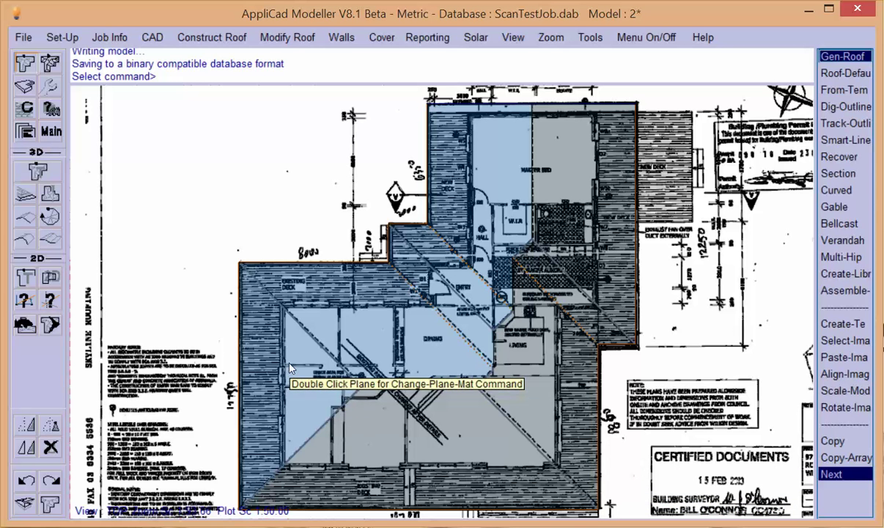
Exit roof generation with Escape, returning to the main command set
{"action": "key", "text": "Escape"}
Show the Tools command icons on the left toolbar for editing the generated roof
{"action": "left_click", "coordinate": [50, 85]}
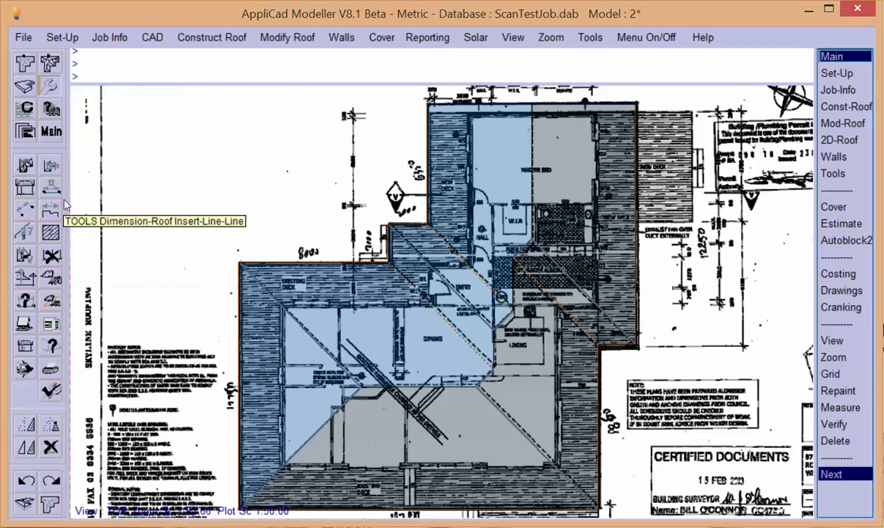